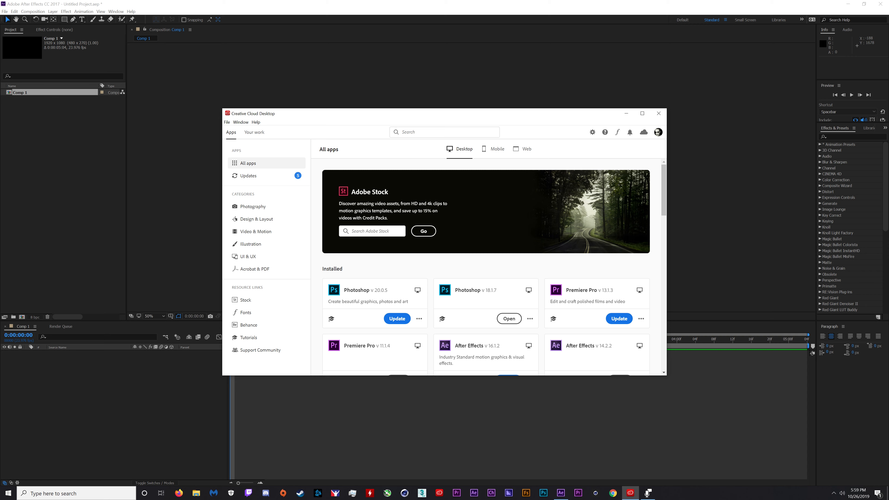
# - Look through the installed Adobe apps and their versions in Creative Cloud Desktop
pyautogui.scroll(-5, 486, 267)
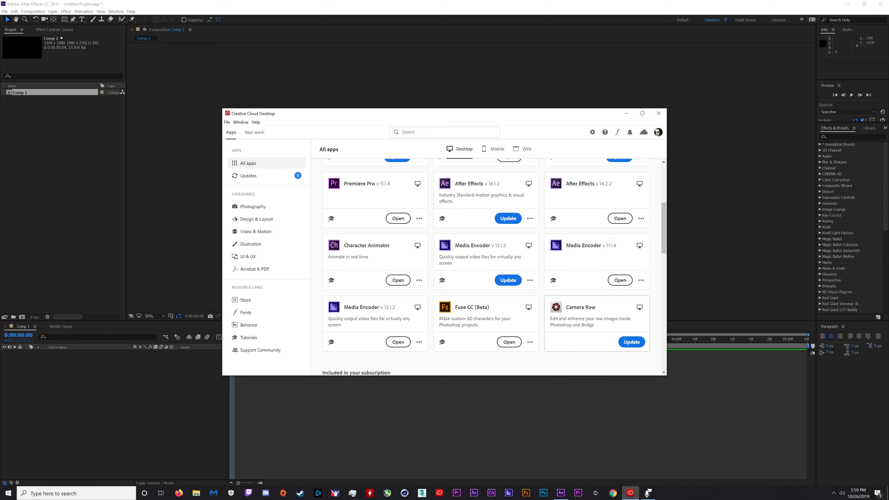
pyautogui.scroll(2, 486, 266)
pyautogui.scroll(-2, 486, 266)
pyautogui.scroll(5, 486, 266)
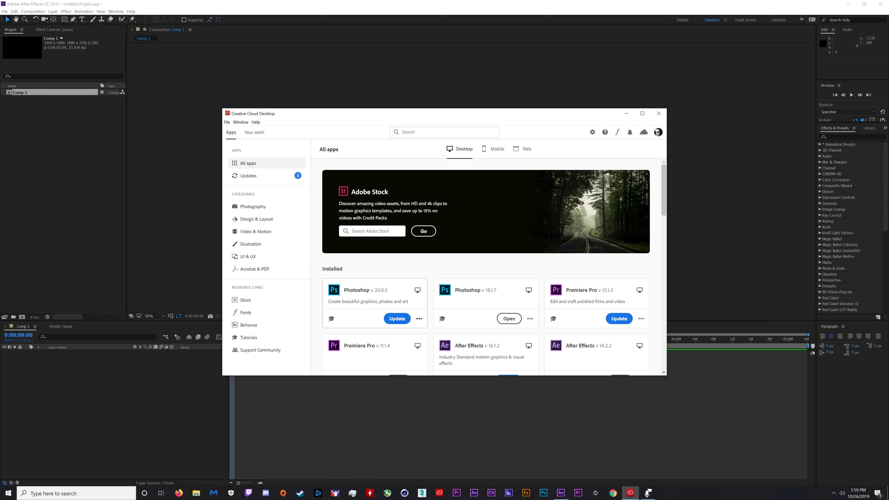
# - Switch to After Effects, maximize its window and look over the list of installed effect categories
pyautogui.click(154, 180)
pyautogui.moveTo(135, 4); pyautogui.dragTo(233, 1)
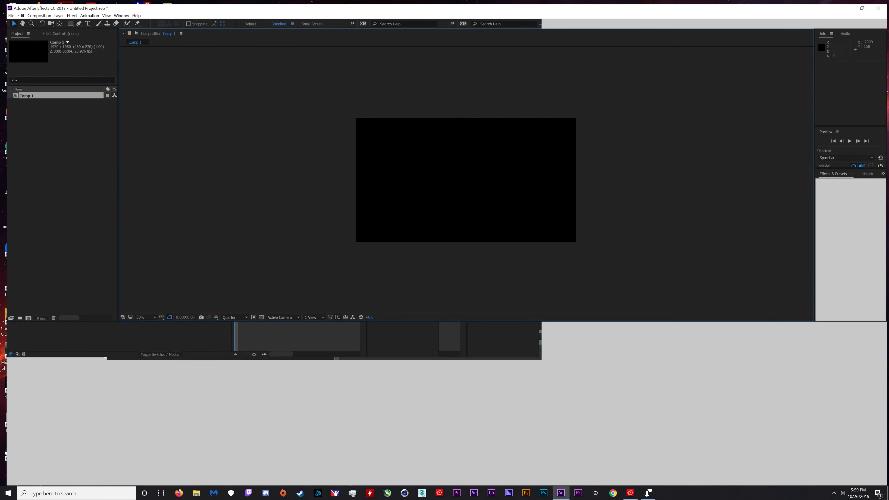
pyautogui.moveTo(61, 4); pyautogui.dragTo(91, 0)
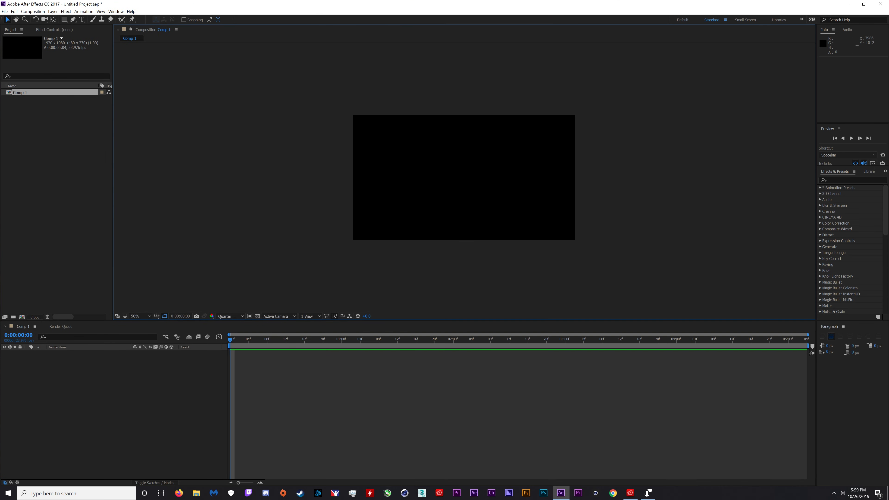
pyautogui.click(66, 11)
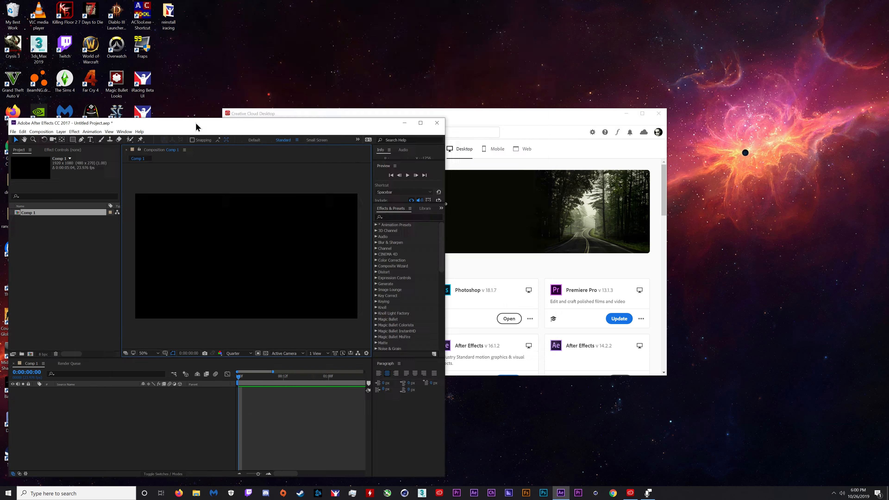
pyautogui.moveTo(196, 125); pyautogui.dragTo(331, 1)
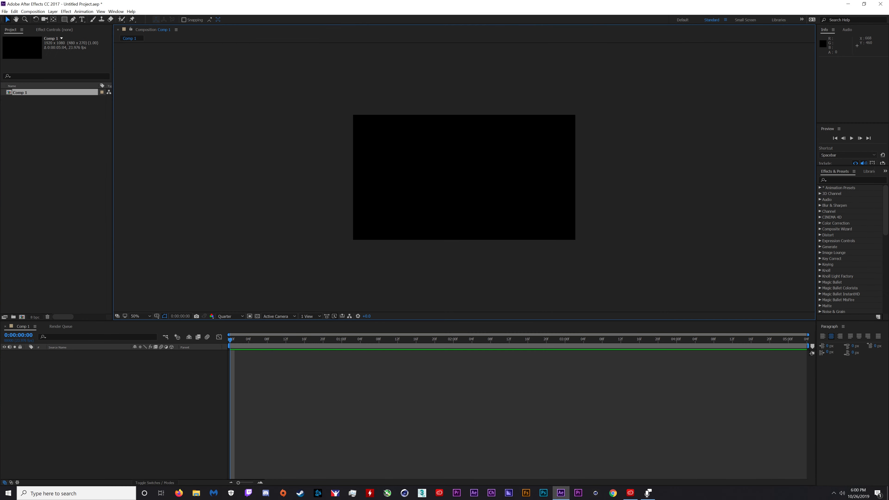
pyautogui.click(66, 11)
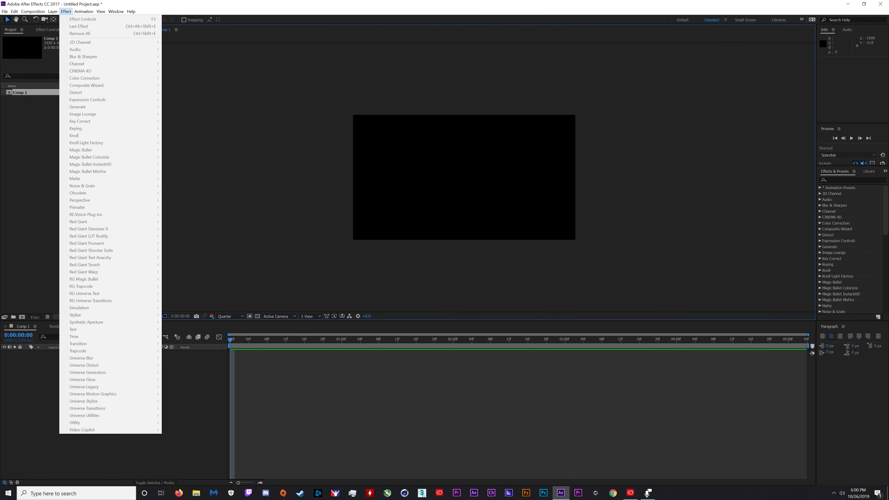
pyautogui.click(186, 302)
# - Switch to File Explorer and open the Plug-ins folder inside Local Disk (C:), Program Files, Adobe, Adobe After Effects CC 2017, Support Files
pyautogui.click(197, 493)
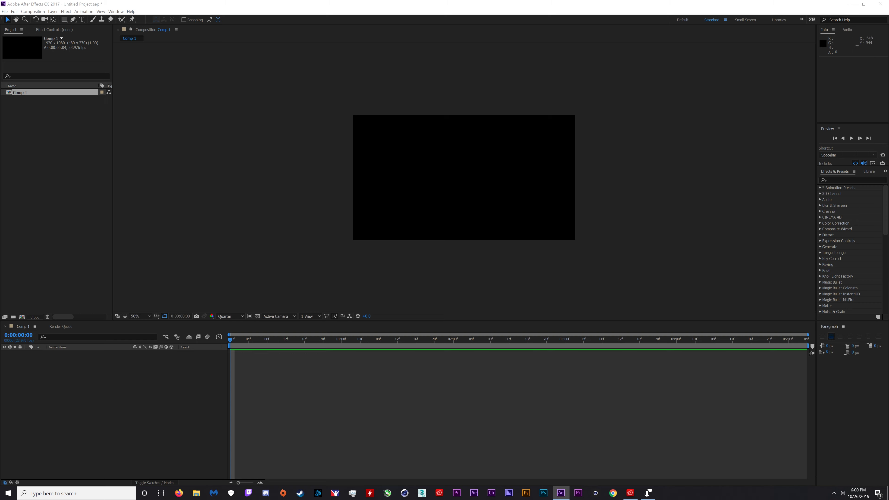
pyautogui.click(484, 344)
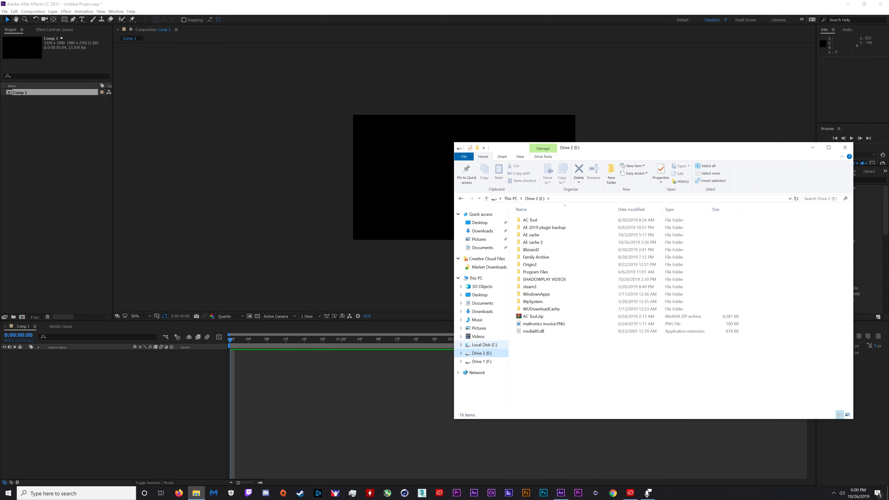
pyautogui.click(535, 302)
pyautogui.doubleClick(536, 301)
pyautogui.doubleClick(535, 220)
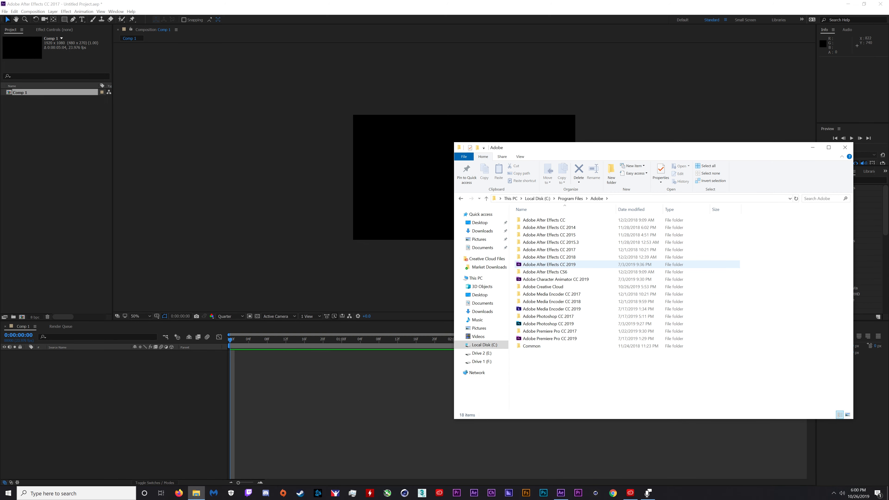
pyautogui.doubleClick(550, 249)
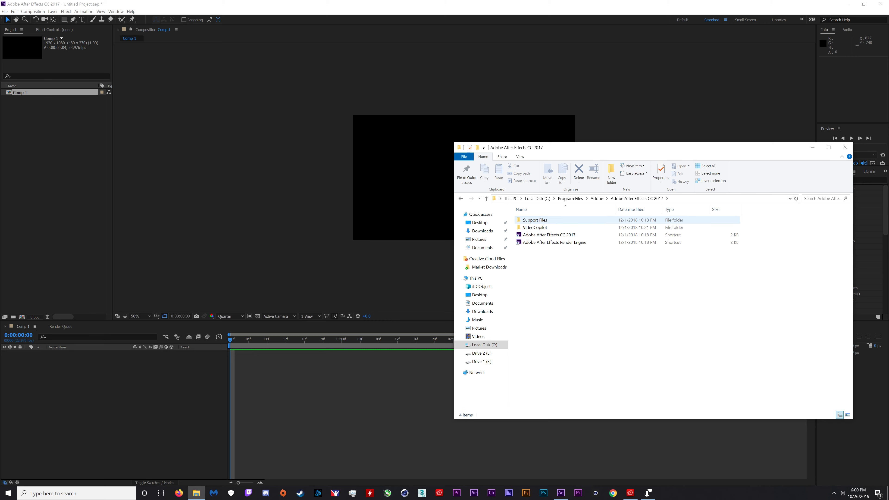
pyautogui.doubleClick(535, 220)
pyautogui.scroll(-5, 539, 308)
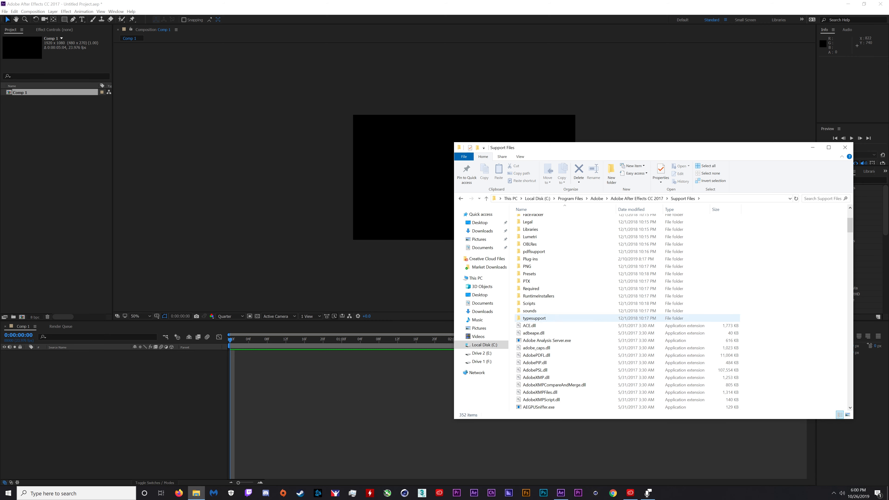
pyautogui.doubleClick(530, 259)
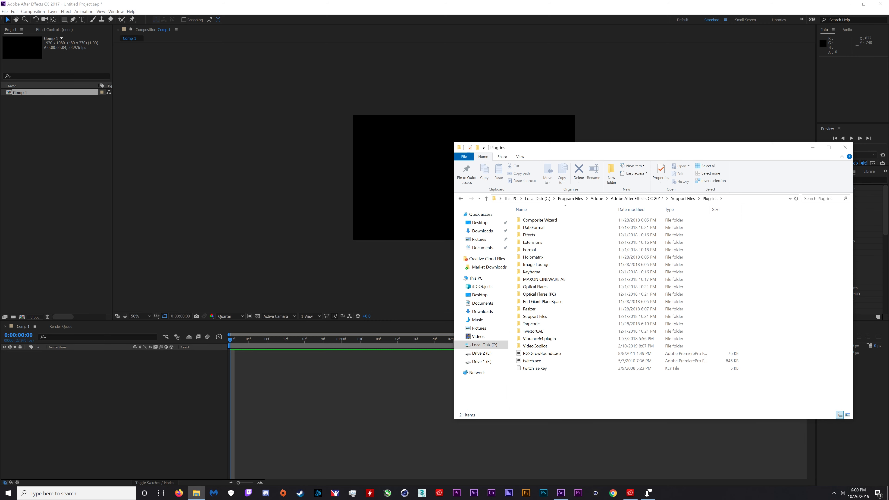
# - Check the Adobe After Effects CC 2019 folder and return to the CC 2017 Plug-ins folder
pyautogui.click(623, 199)
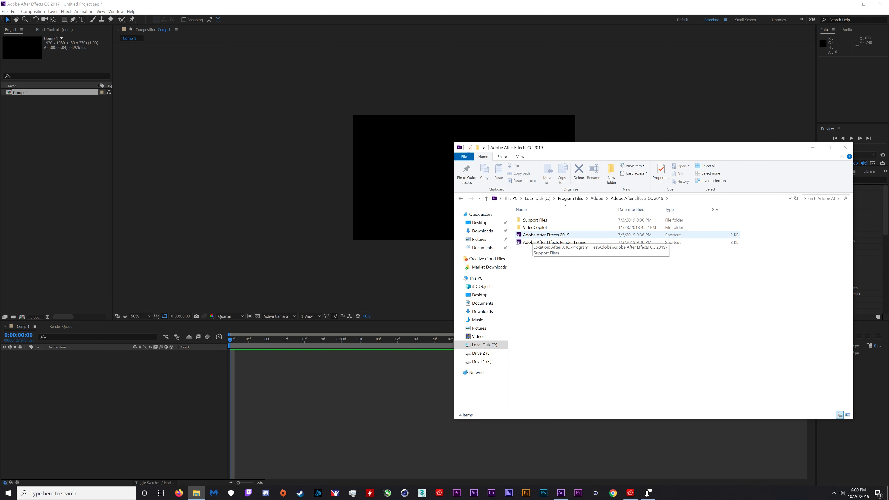
pyautogui.hotkey('alt', 'Left')
pyautogui.hotkey('alt', 'Left')
pyautogui.hotkey('alt', 'Left')
pyautogui.hotkey('alt', 'Left')
pyautogui.click(549, 250)
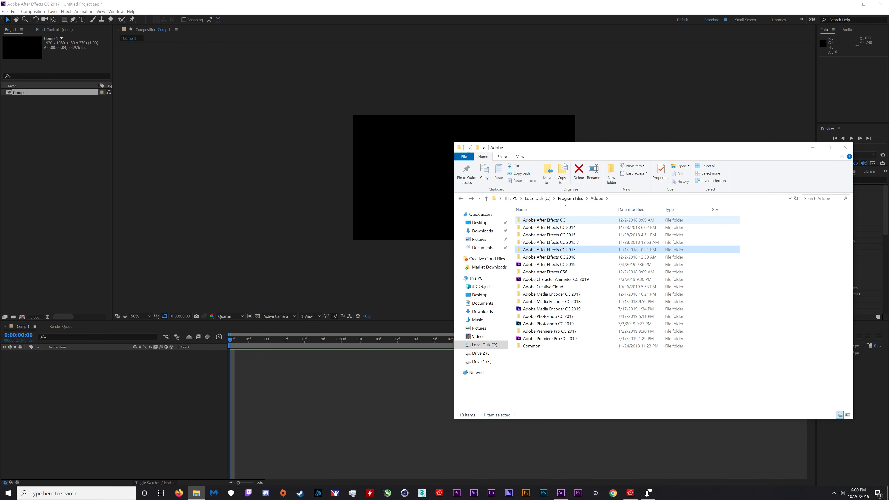
pyautogui.hotkey('alt', 'Right')
pyautogui.hotkey('alt', 'Right')
pyautogui.hotkey('alt', 'Right')
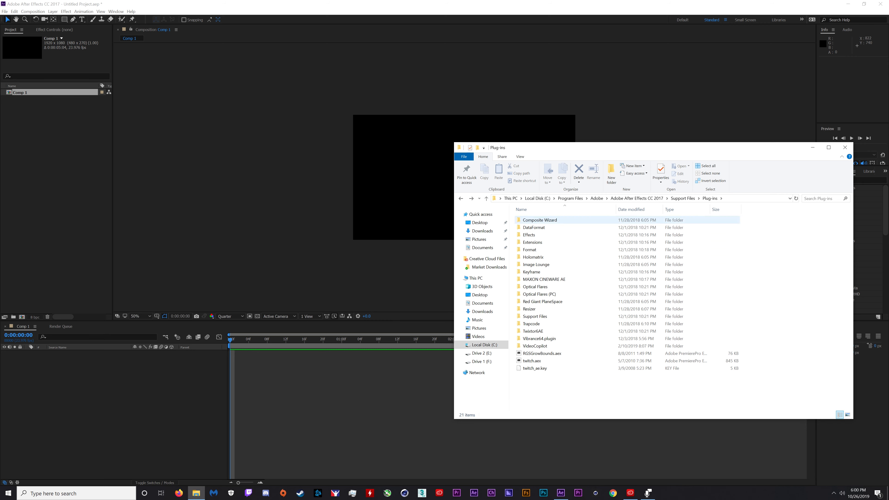
# - Switch to Creative Cloud Desktop, review the other available Photoshop versions and close the version list
pyautogui.click(630, 493)
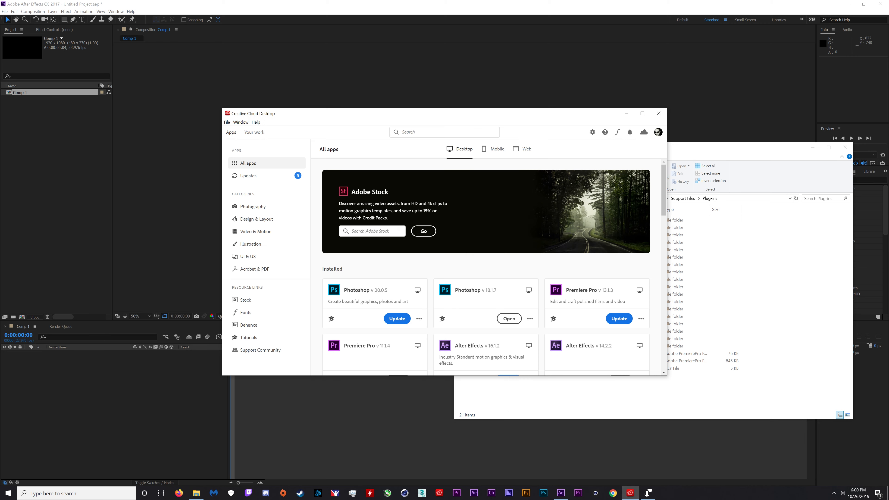
pyautogui.click(419, 318)
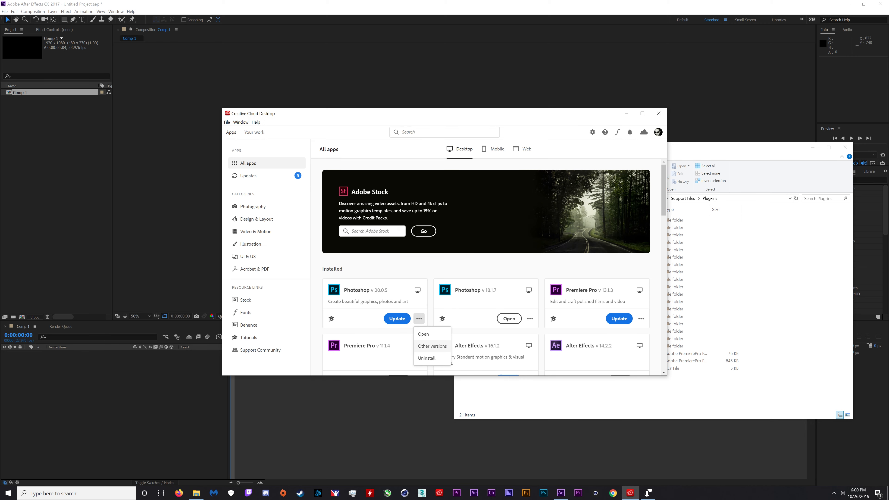
pyautogui.click(433, 346)
pyautogui.scroll(-4, 469, 242)
pyautogui.scroll(4, 469, 242)
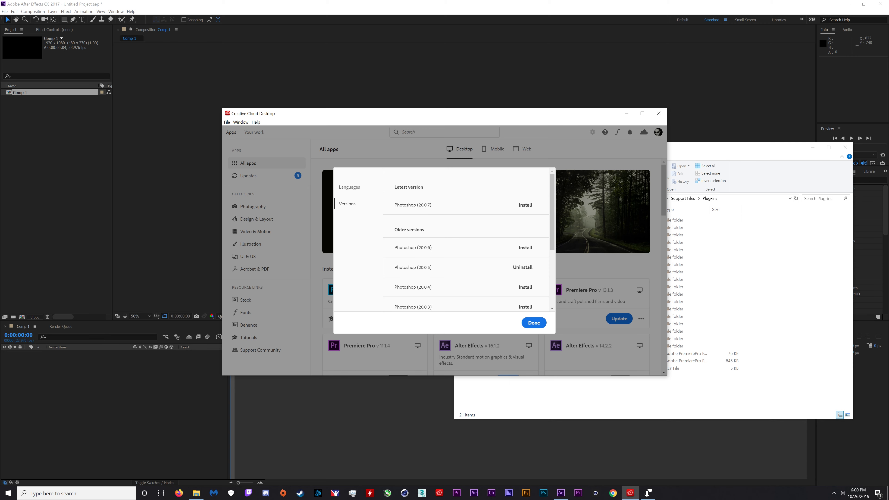
pyautogui.click(534, 323)
# - Review the other available versions of After Effects and close the version list
pyautogui.scroll(-6, 616, 298)
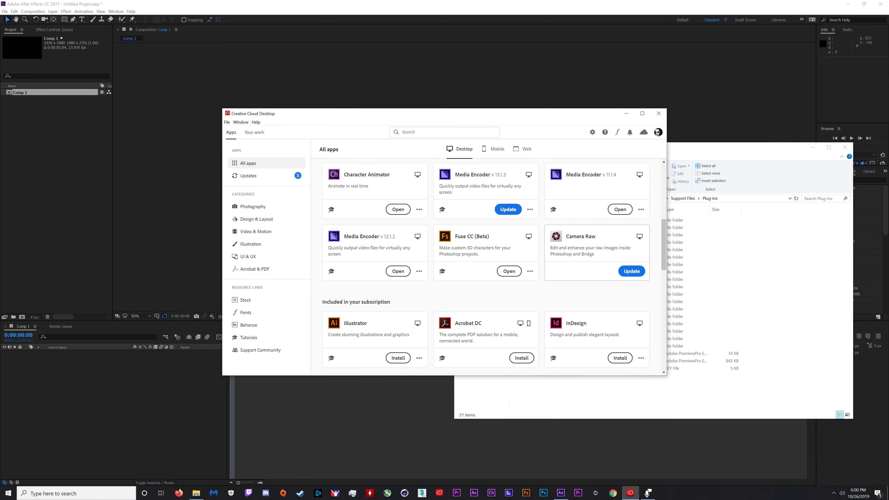
pyautogui.scroll(4, 617, 297)
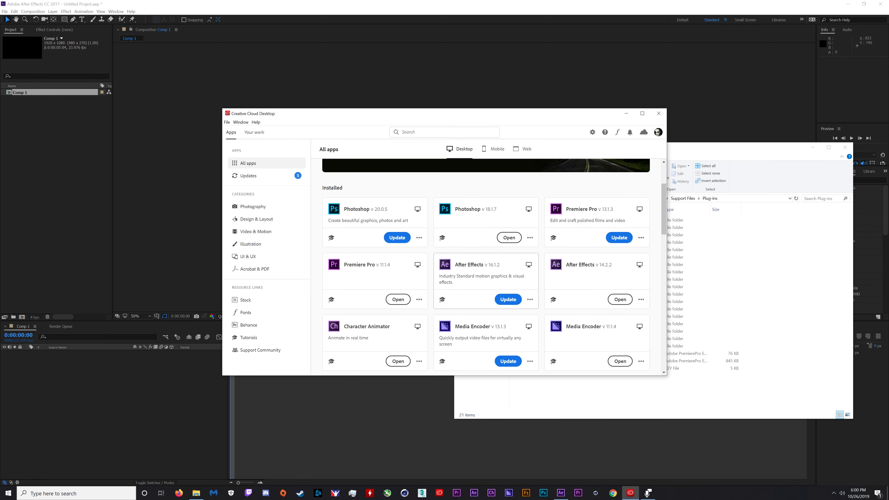
pyautogui.click(531, 299)
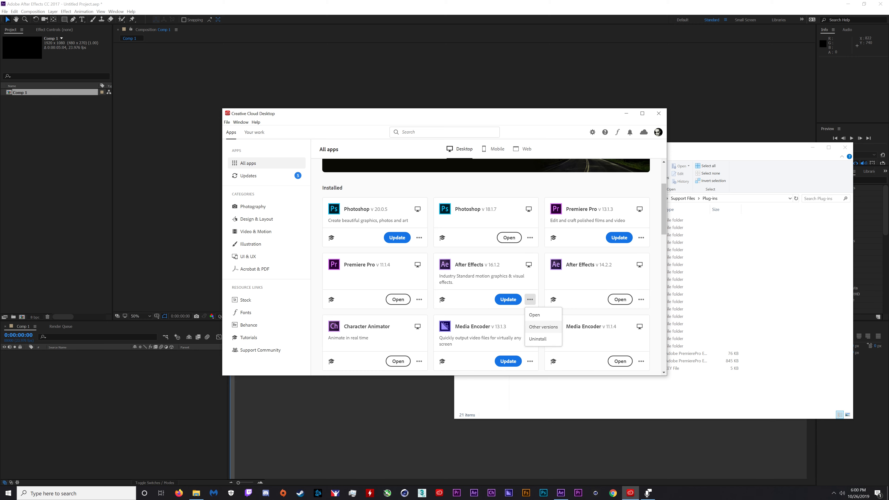
pyautogui.click(543, 327)
pyautogui.scroll(-1, 470, 239)
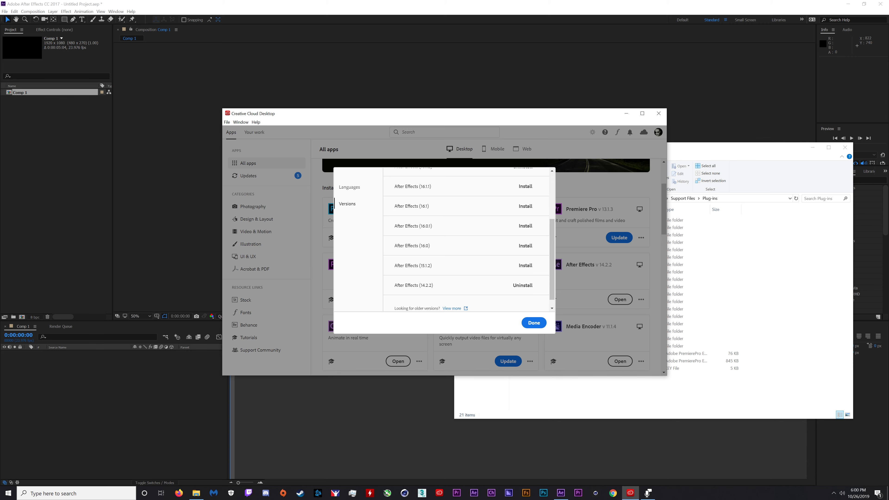
pyautogui.click(535, 323)
# - Return File Explorer to the Adobe folder, and close both the Creative Cloud Desktop and File Explorer windows
pyautogui.click(770, 268)
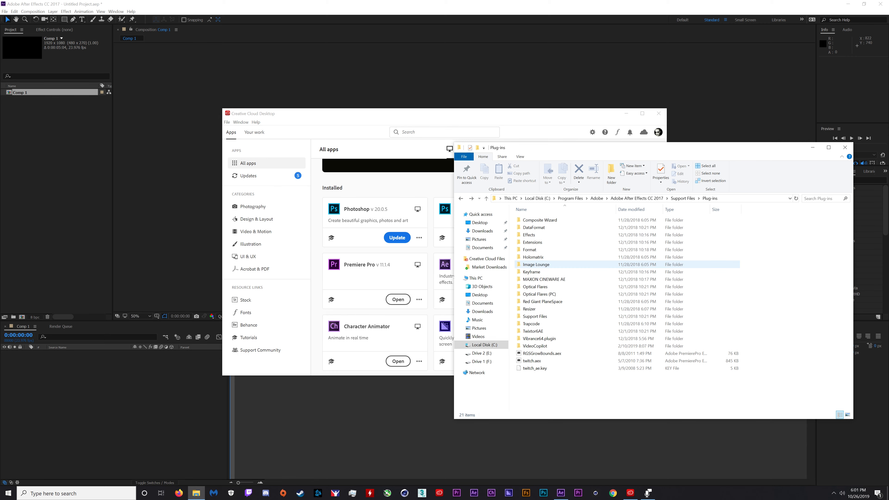
pyautogui.click(597, 199)
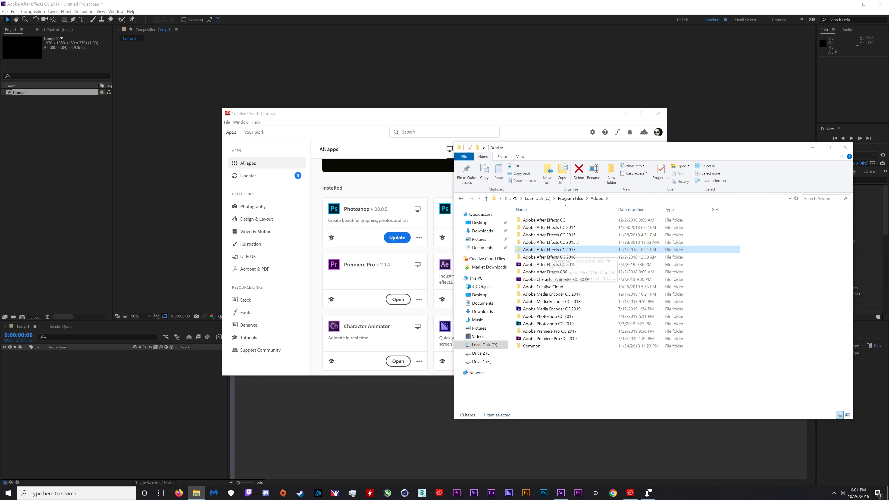
pyautogui.click(659, 113)
pyautogui.click(846, 147)
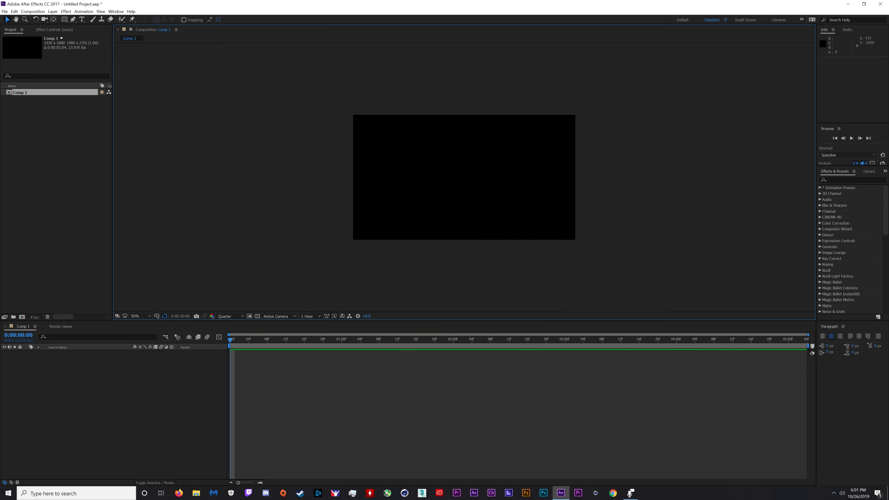
# - Open the GPU Information dialog from the Previews preferences in After Effects
pyautogui.click(5, 11)
pyautogui.moveTo(15, 12)
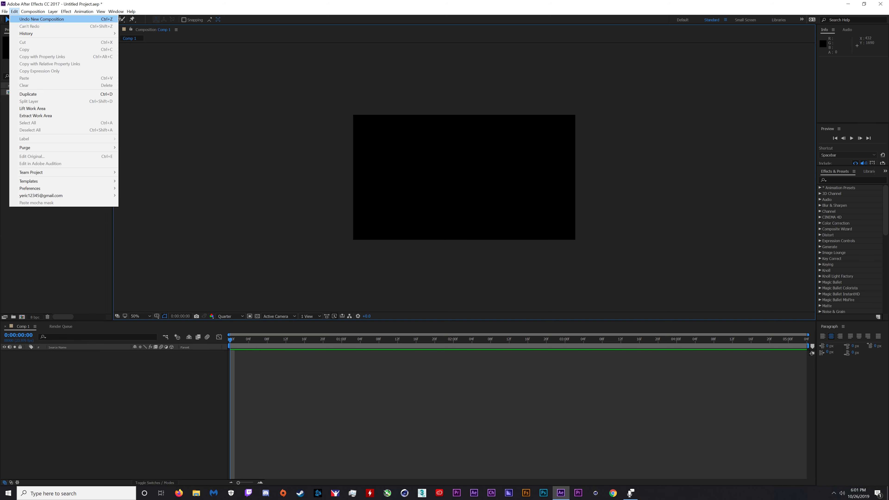
pyautogui.moveTo(53, 188)
pyautogui.click(141, 188)
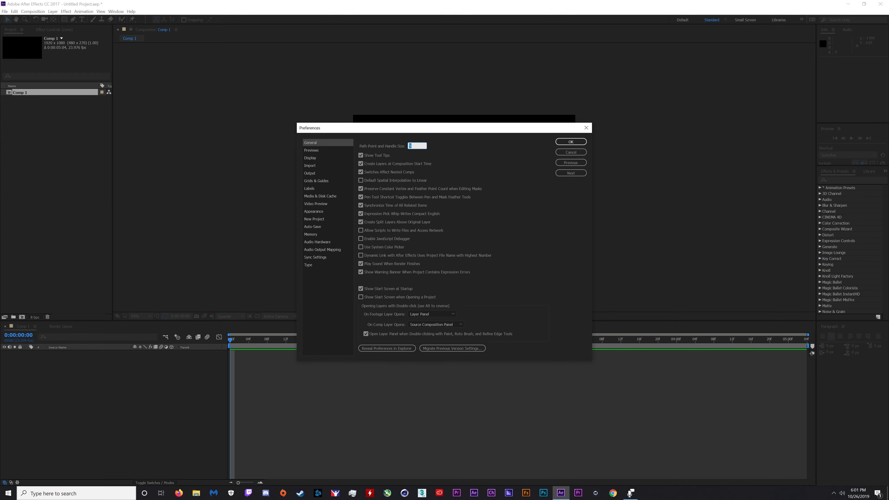
pyautogui.click(312, 151)
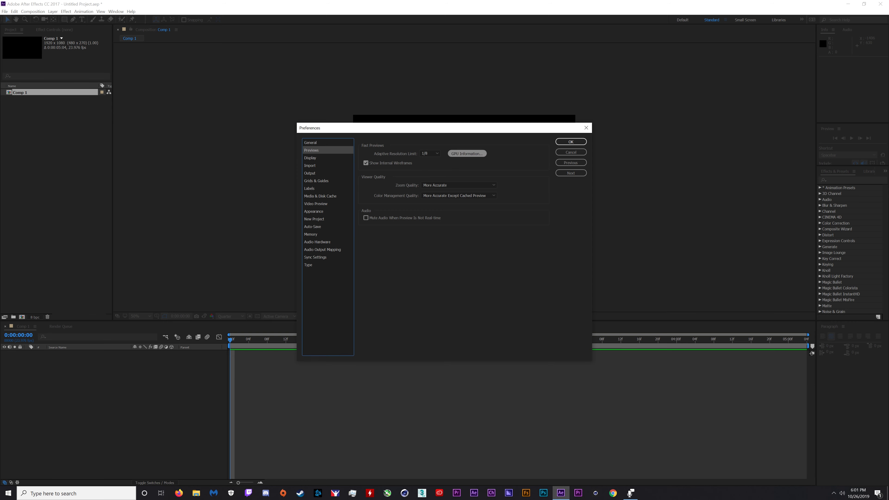
pyautogui.click(467, 153)
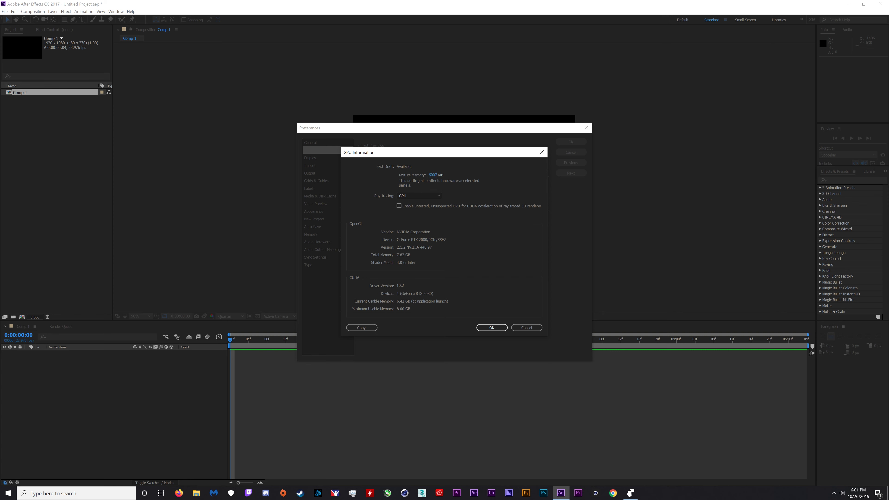
# - Set the GPU texture memory to 6000 MB and confirm the GPU settings
pyautogui.click(433, 175)
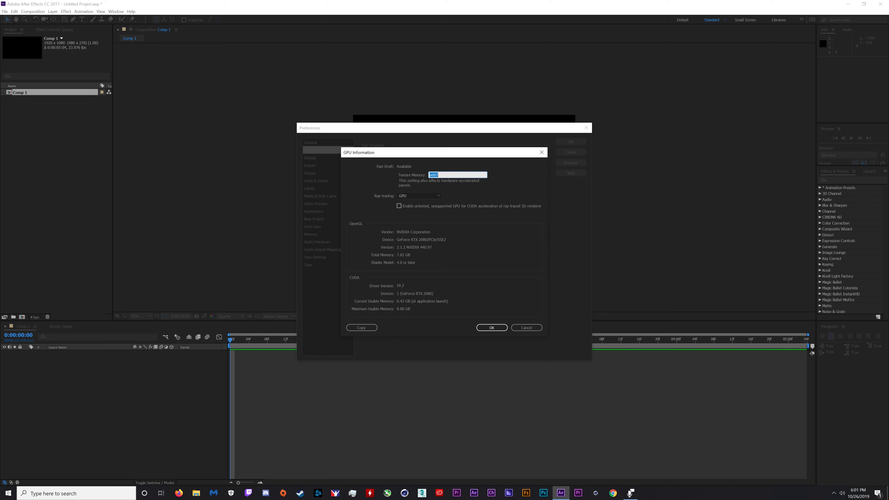
pyautogui.press('Escape')
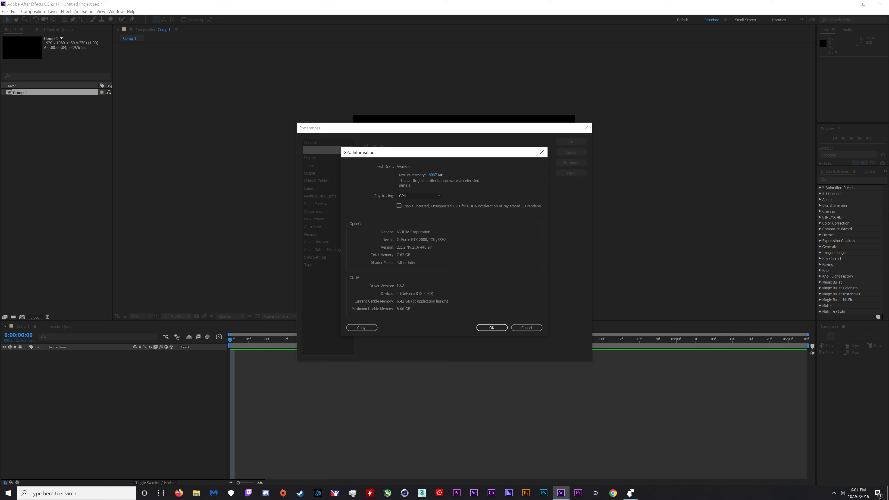
pyautogui.click(433, 175)
pyautogui.write('6')
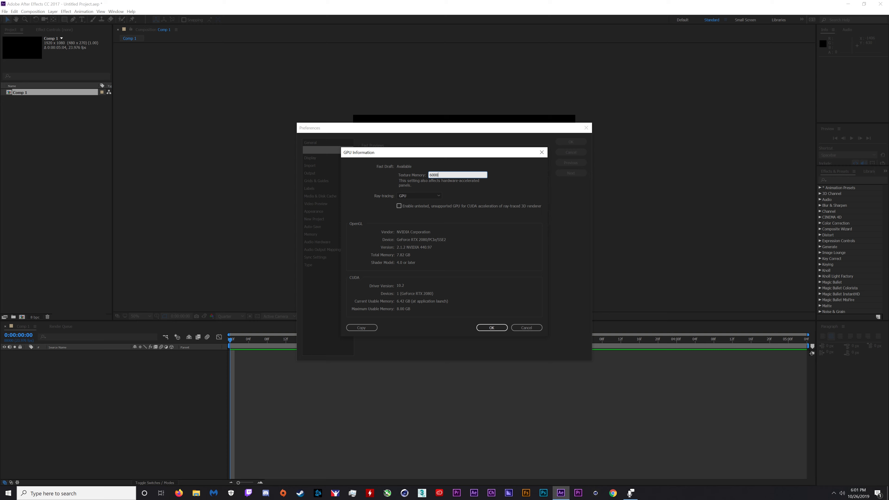
pyautogui.press('Return')
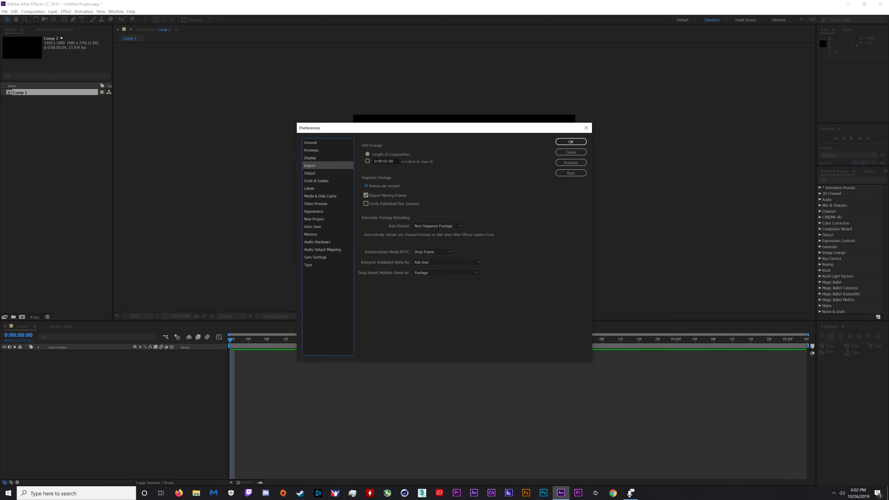
# - Look through the Display, Import, Grids & Guides and Output preferences
pyautogui.click(310, 158)
pyautogui.click(310, 166)
pyautogui.click(316, 181)
pyautogui.click(311, 173)
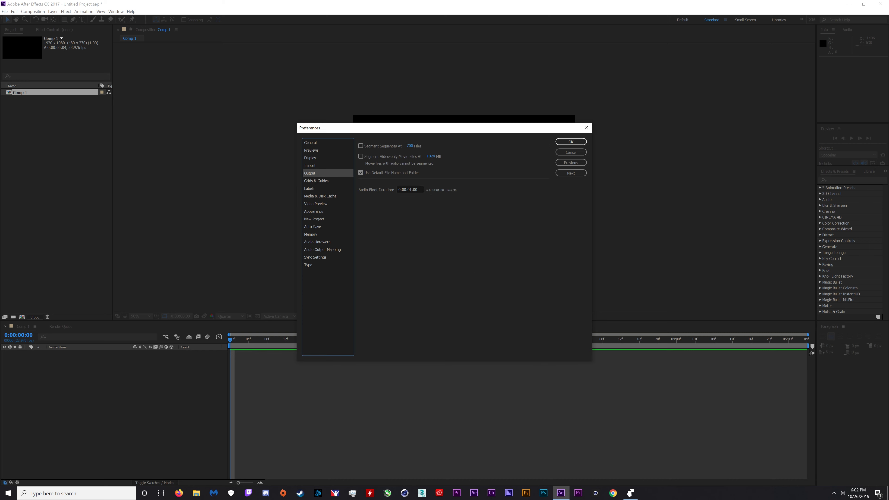
# - Look through the Grids & Guides and Labels preferences, and check the maximum disk cache size under Media & Disk Cache
pyautogui.click(316, 181)
pyautogui.click(310, 189)
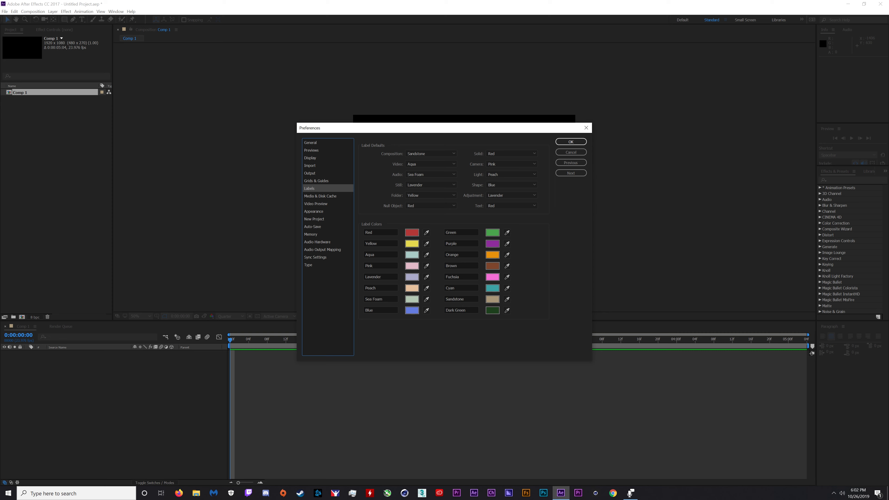
pyautogui.click(320, 196)
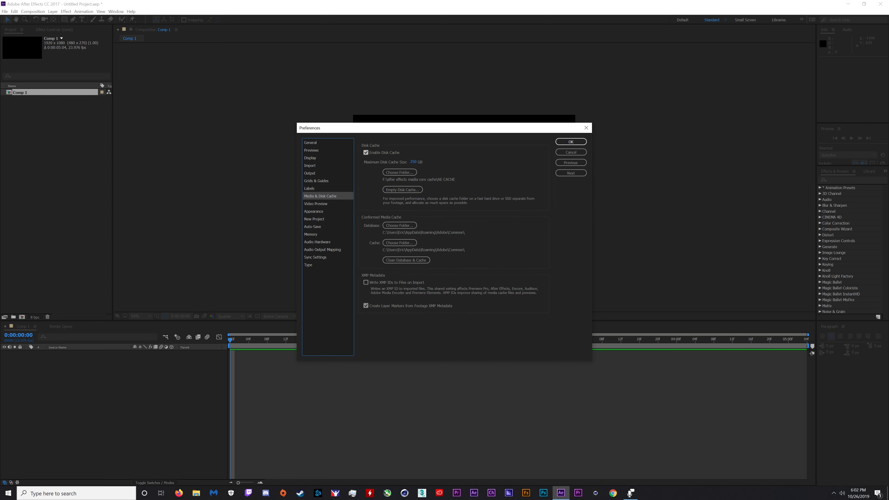
pyautogui.click(414, 162)
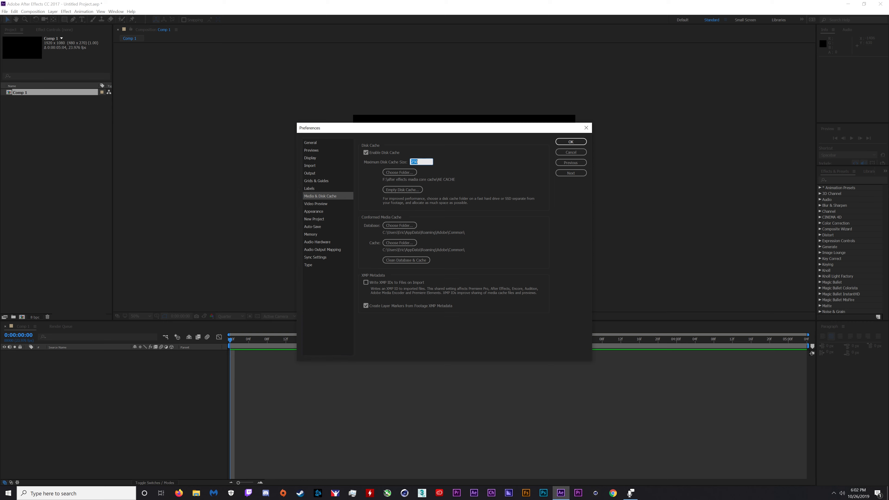
pyautogui.press('Return')
# - Choose the AE CACHE folder on Drive 1 (F:) for the disk cache and confirm the maximum disk cache size
pyautogui.click(399, 173)
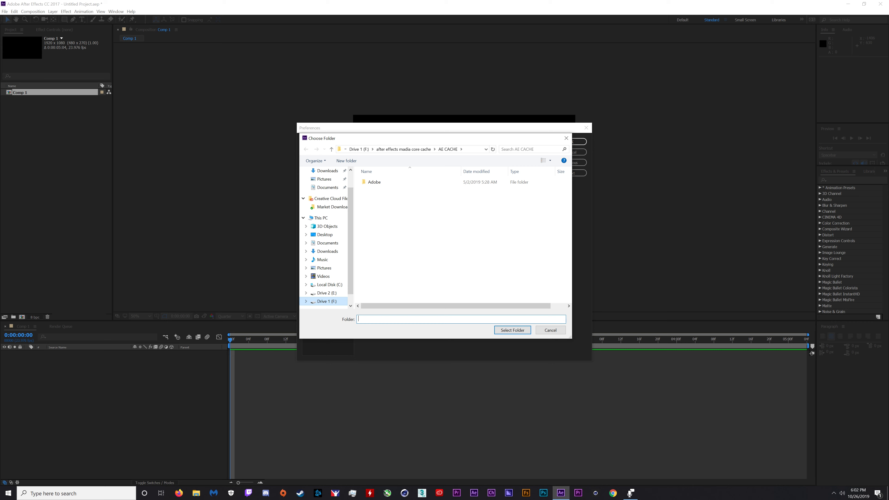
pyautogui.rightClick(329, 301)
pyautogui.click(378, 274)
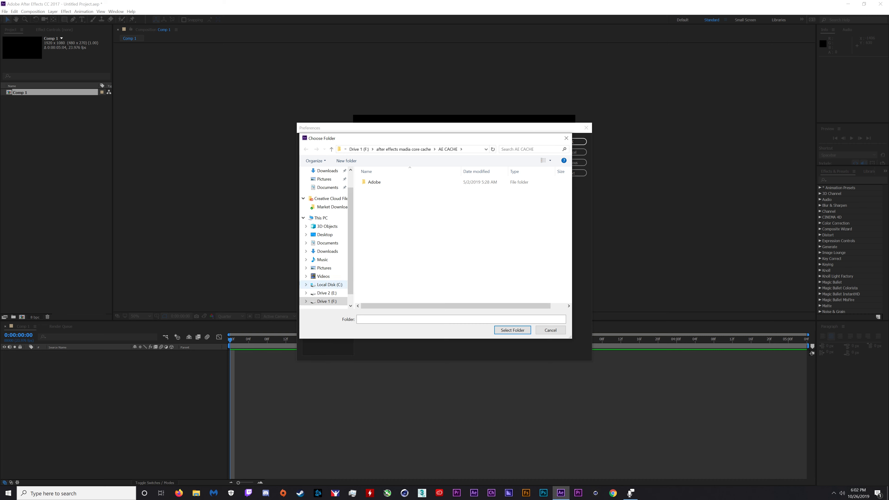
pyautogui.click(512, 330)
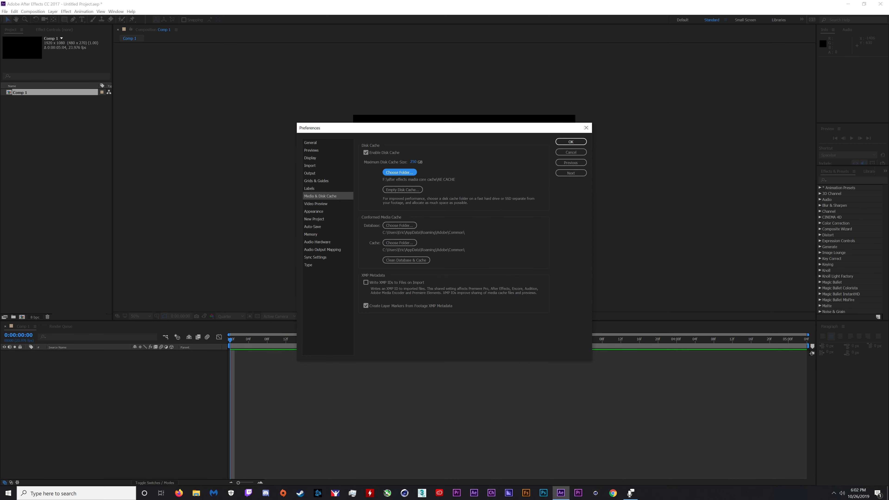
pyautogui.click(413, 161)
pyautogui.press('Return')
pyautogui.click(414, 161)
pyautogui.press('Return')
# - Set the conformed media cache folder to AE cache 2 on Drive 2 (E:)
pyautogui.click(399, 242)
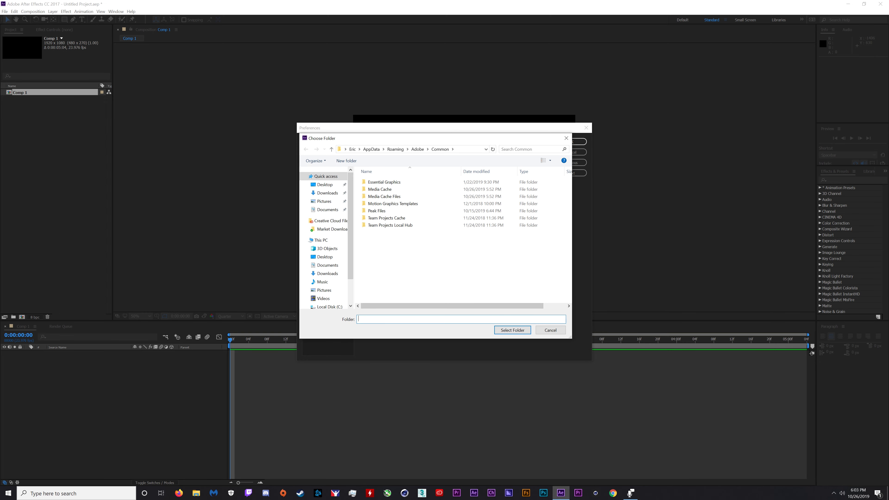
pyautogui.click(326, 276)
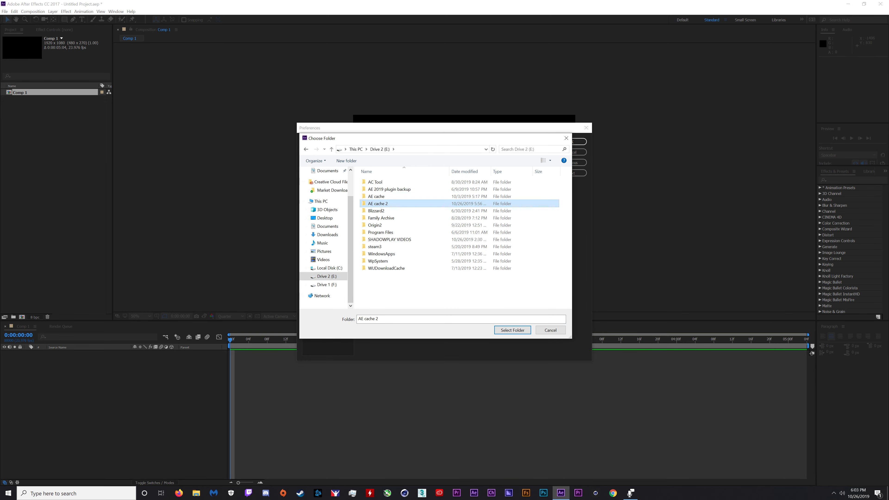
pyautogui.rightClick(378, 204)
pyautogui.doubleClick(378, 203)
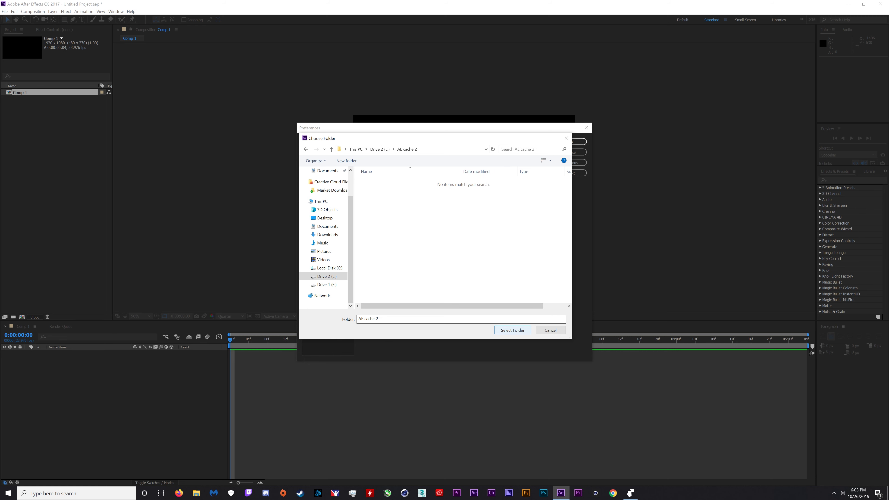
pyautogui.click(512, 330)
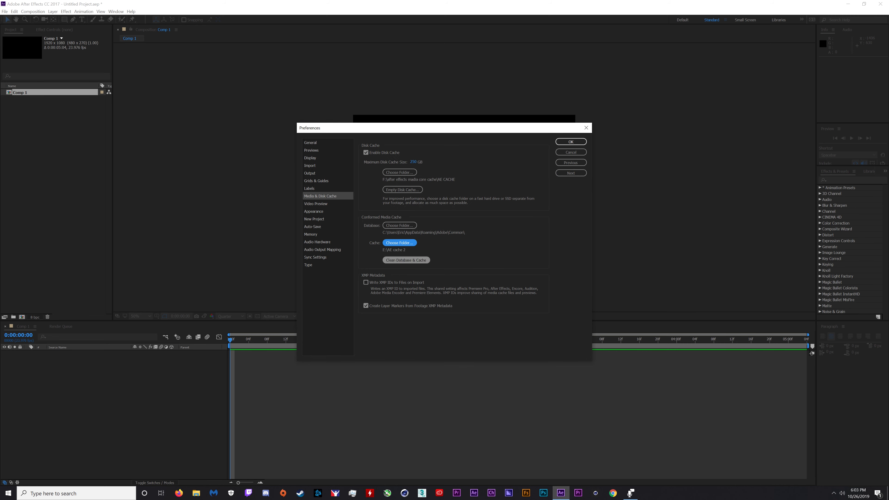
# - Switch to Task Manager and examine the performance details of the C:, F: and E: disks
pyautogui.click(352, 493)
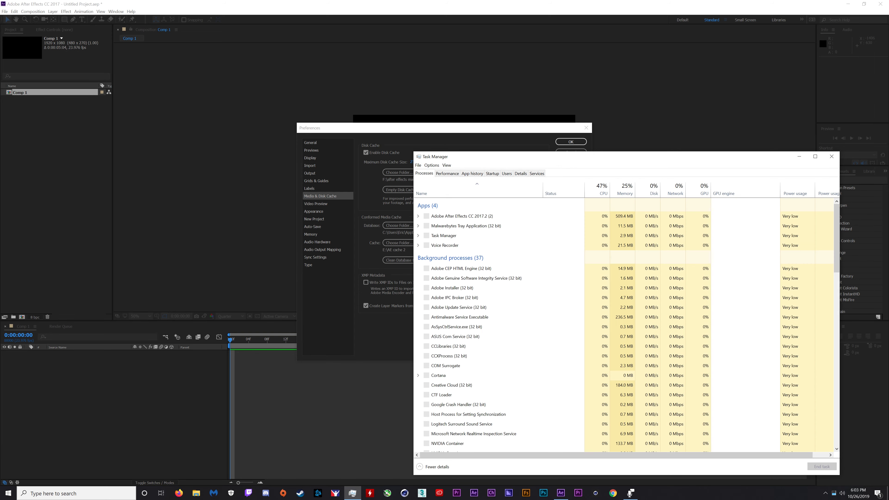
pyautogui.click(448, 173)
pyautogui.click(455, 235)
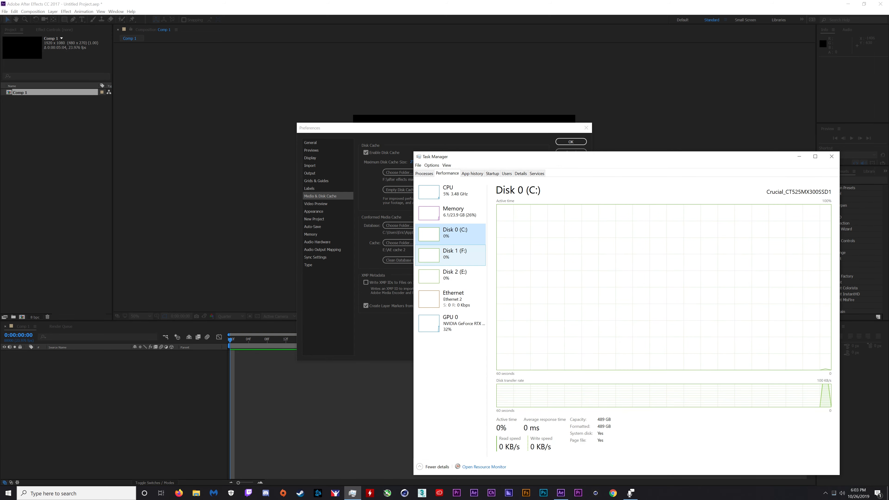
pyautogui.click(455, 276)
pyautogui.click(455, 235)
pyautogui.click(455, 255)
pyautogui.click(455, 276)
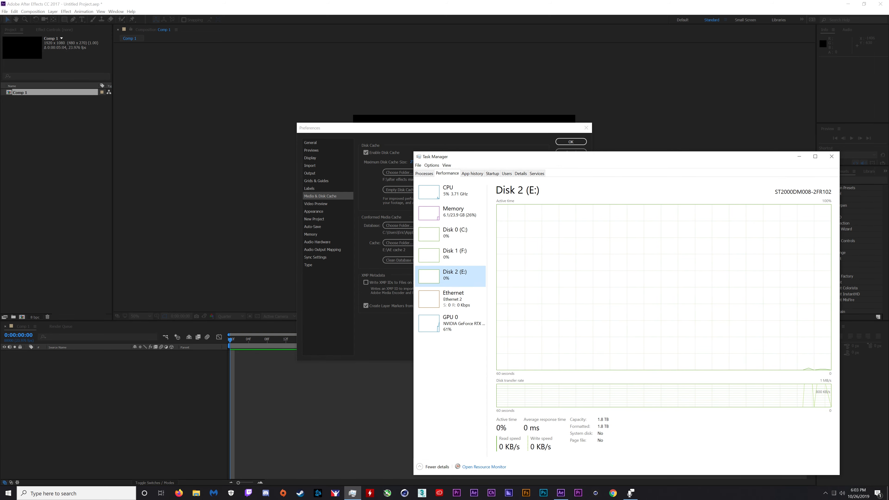
pyautogui.click(452, 235)
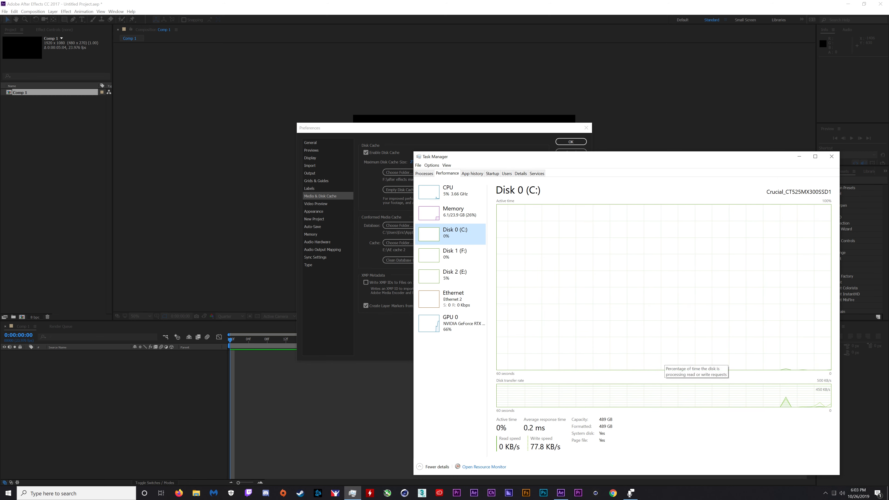
pyautogui.click(451, 255)
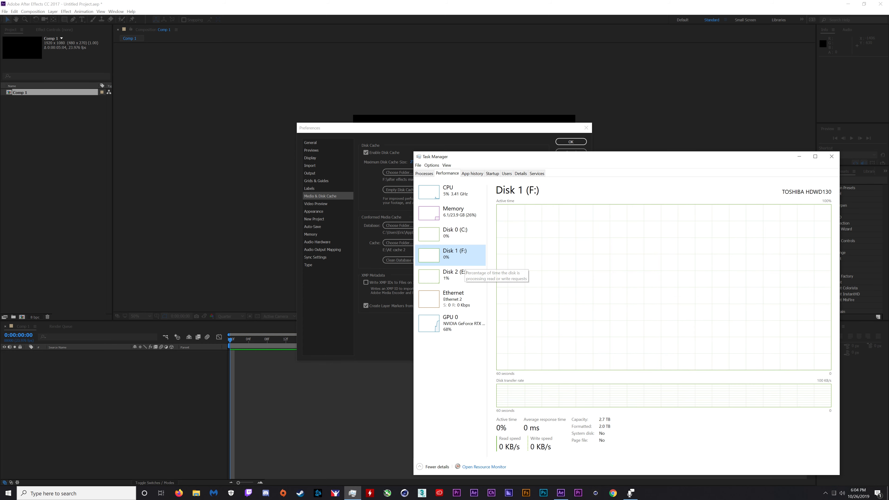
# - Move Task Manager clear of the cache settings, compare the F:, E: and C: disks again, and close Task Manager
pyautogui.moveTo(527, 156); pyautogui.dragTo(650, 157)
pyautogui.click(574, 277)
pyautogui.click(575, 256)
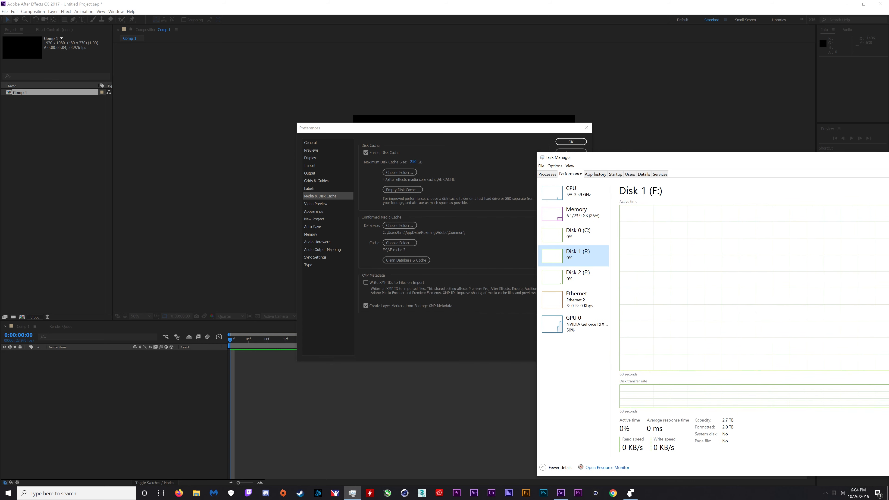
pyautogui.click(574, 277)
pyautogui.click(574, 256)
pyautogui.click(574, 235)
pyautogui.click(575, 256)
pyautogui.moveTo(574, 157); pyautogui.dragTo(126, 170)
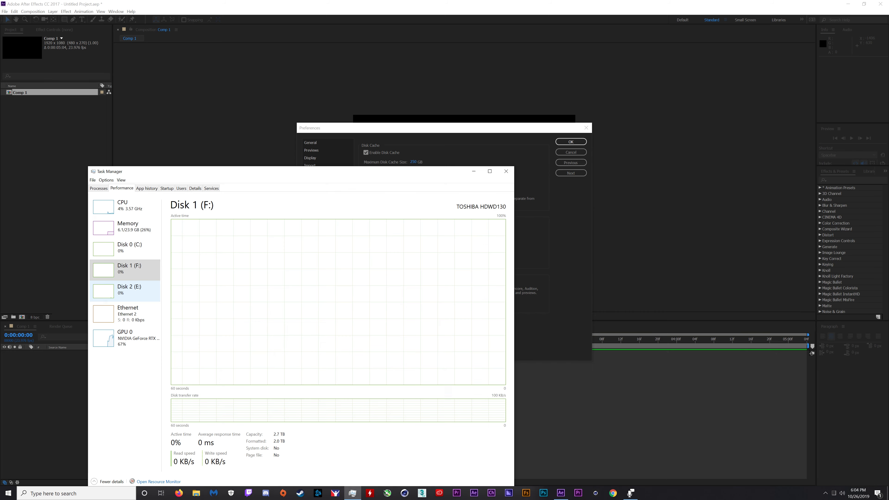
pyautogui.click(507, 171)
# - Look through the Video Preview, Appearance, New Project and Auto-Save preferences, including the automatic save interval
pyautogui.click(316, 204)
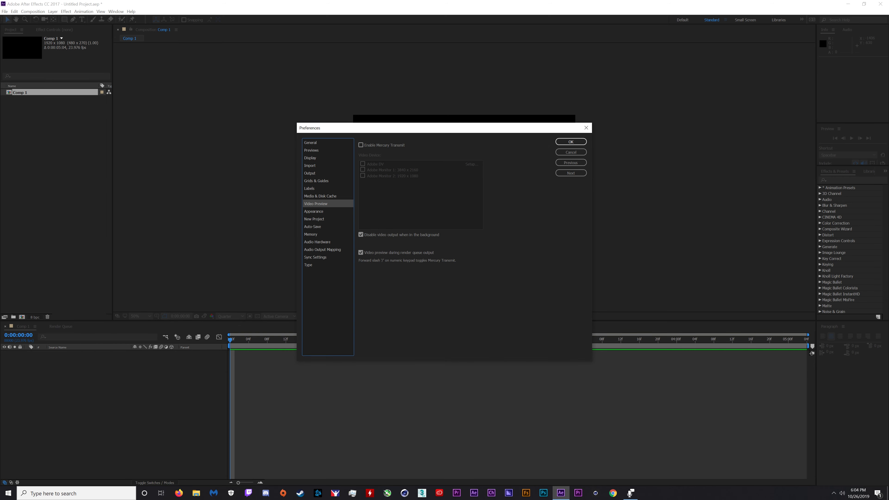
pyautogui.click(314, 211)
pyautogui.click(314, 219)
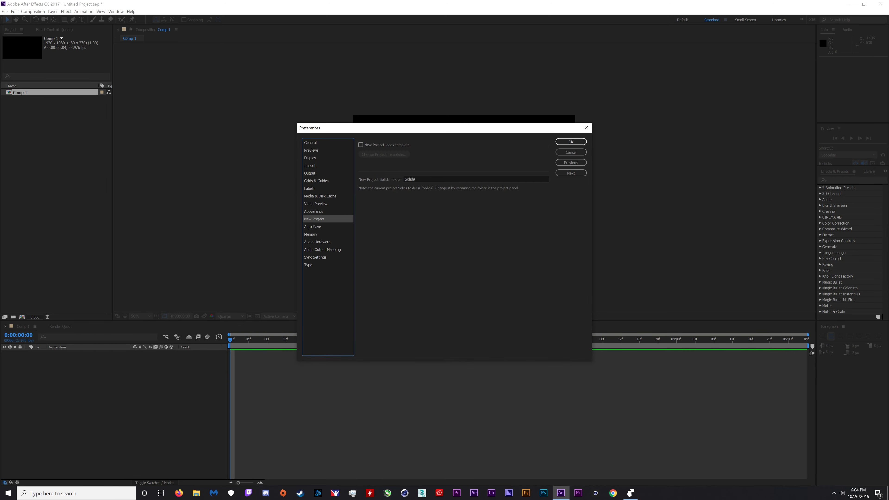
pyautogui.click(312, 226)
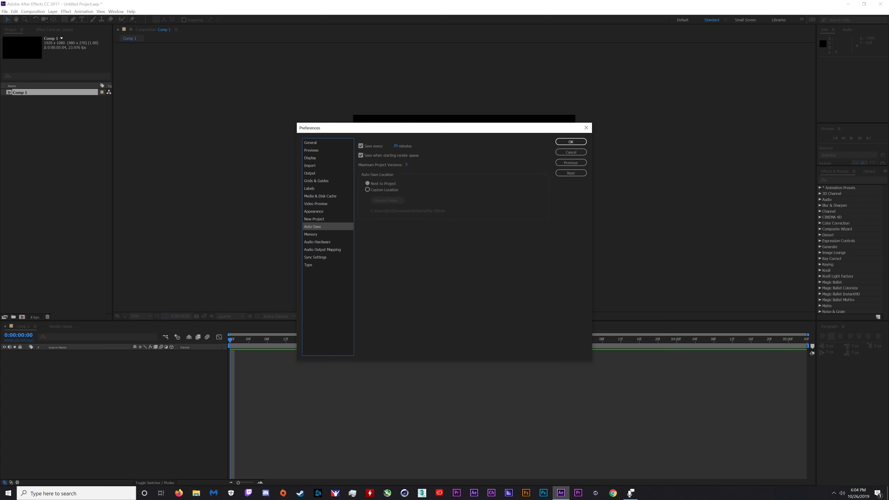
pyautogui.click(396, 146)
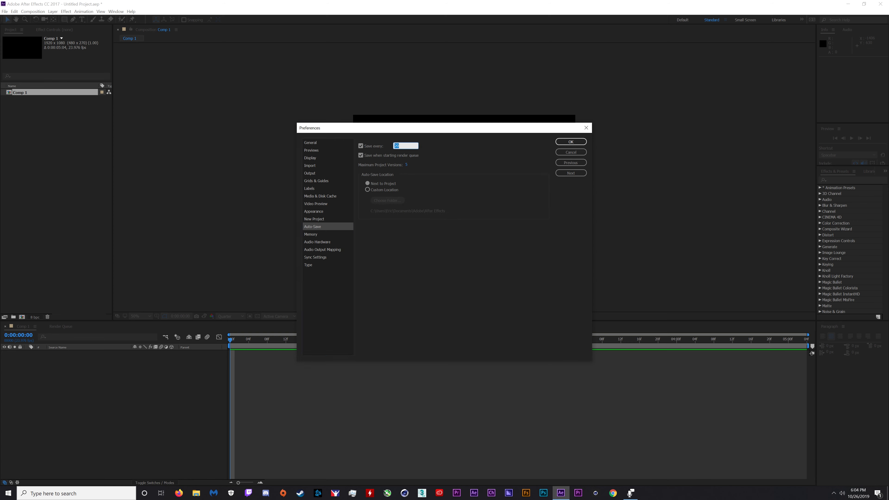
# - Set the RAM reserved for other applications to 4 GB in the Memory preferences
pyautogui.click(311, 234)
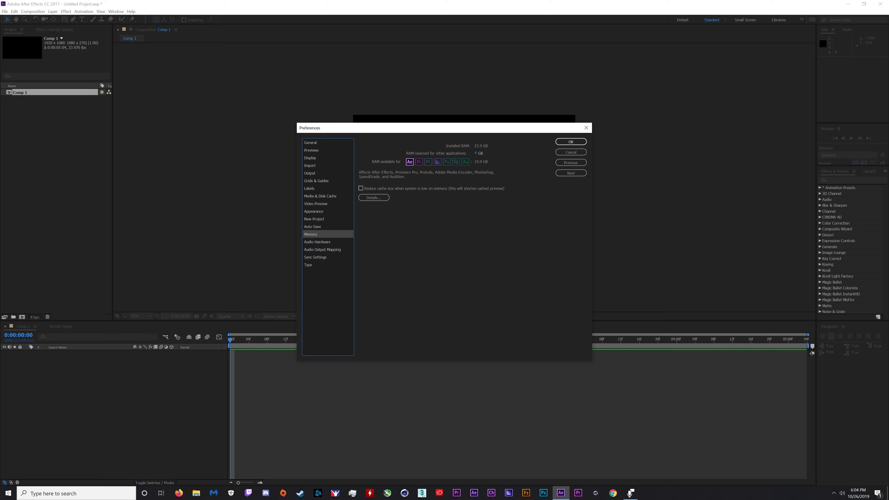
pyautogui.moveTo(476, 153)
pyautogui.mouseDown()
pyautogui.moveTo(485, 154)
pyautogui.moveTo(477, 154)
pyautogui.mouseUp()
pyautogui.click(477, 153)
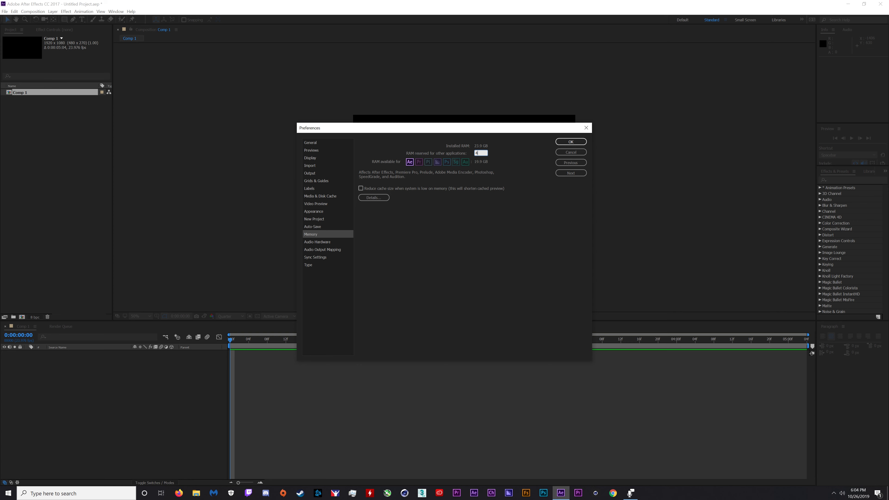
pyautogui.press('Return')
pyautogui.click(476, 153)
pyautogui.press('Return')
# - Check the default output choices under Audio Hardware, go through the remaining preference categories down to Type, and confirm the preferences
pyautogui.click(317, 242)
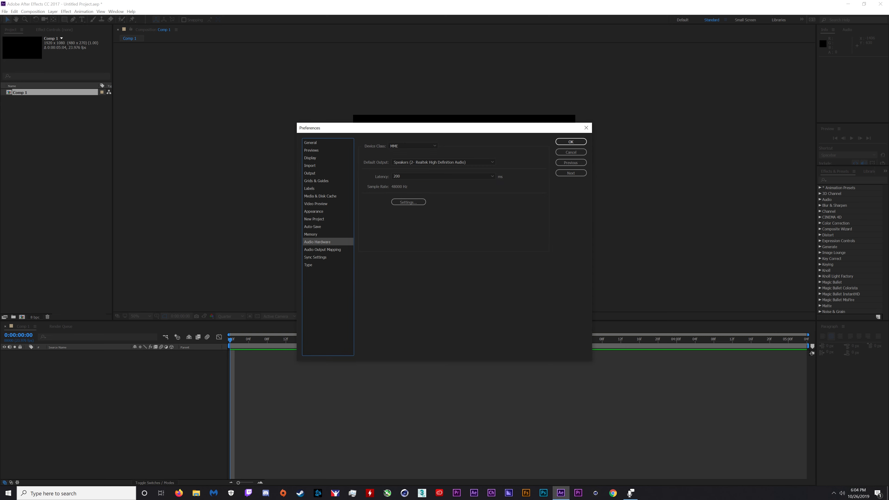
pyautogui.click(443, 162)
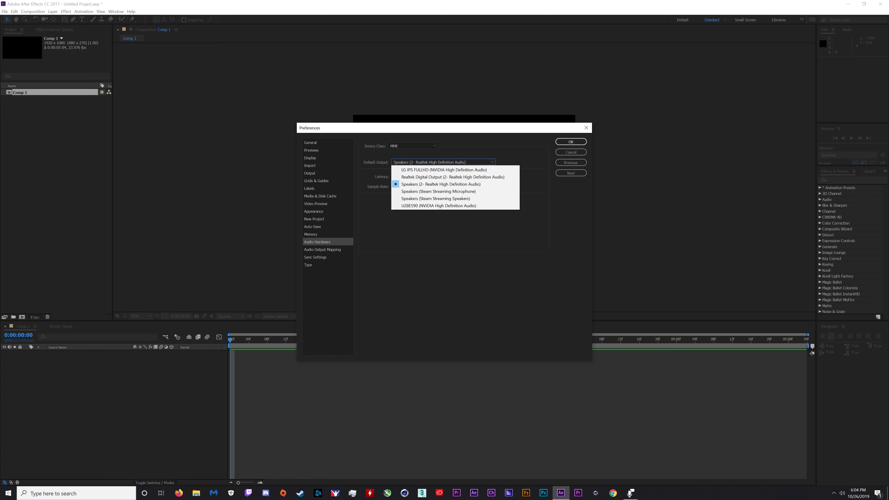
pyautogui.click(328, 242)
pyautogui.click(328, 242)
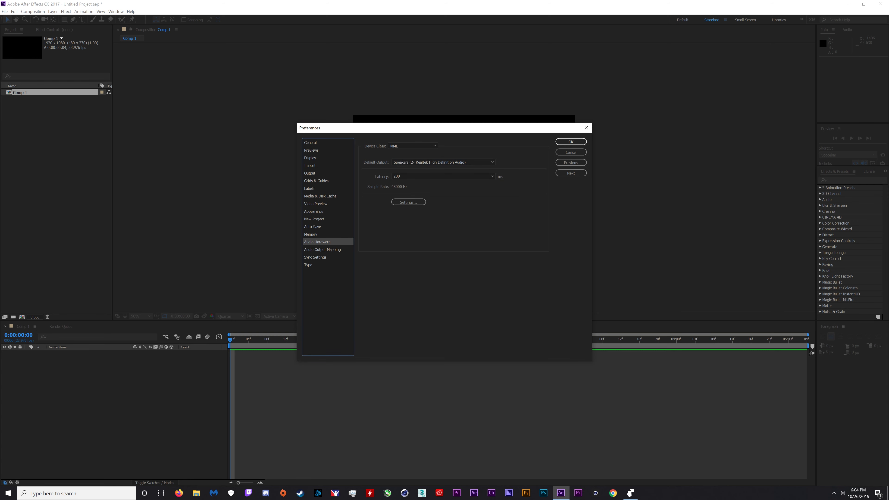
pyautogui.press('Down')
pyautogui.press('Down')
pyautogui.press('Down')
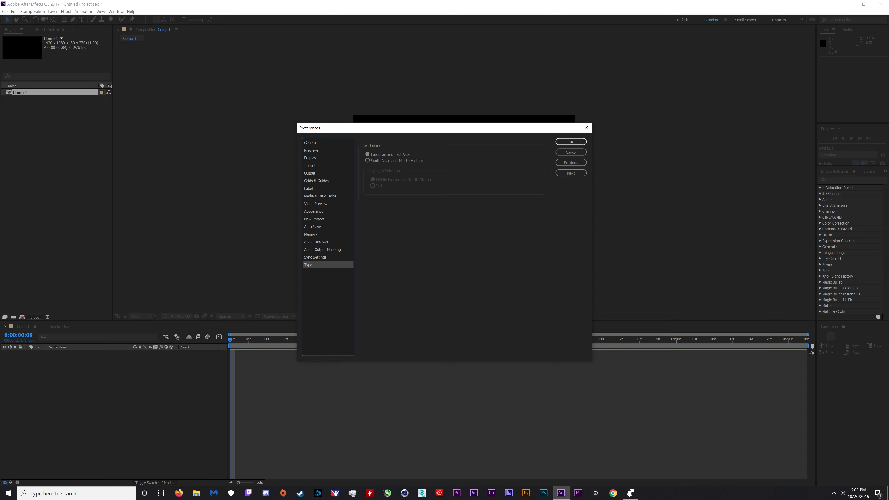
pyautogui.click(572, 142)
# - Purge the disk cache and confirm deleting all of its files
pyautogui.click(14, 12)
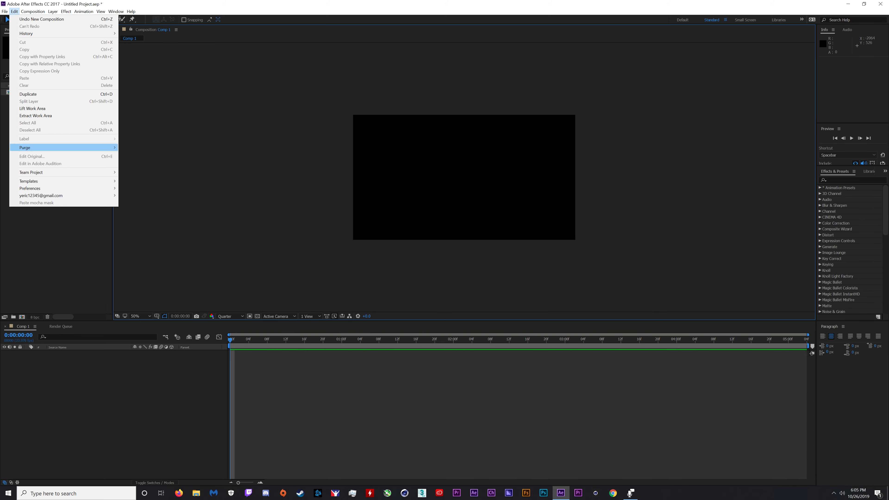
pyautogui.moveTo(63, 148)
pyautogui.click(151, 147)
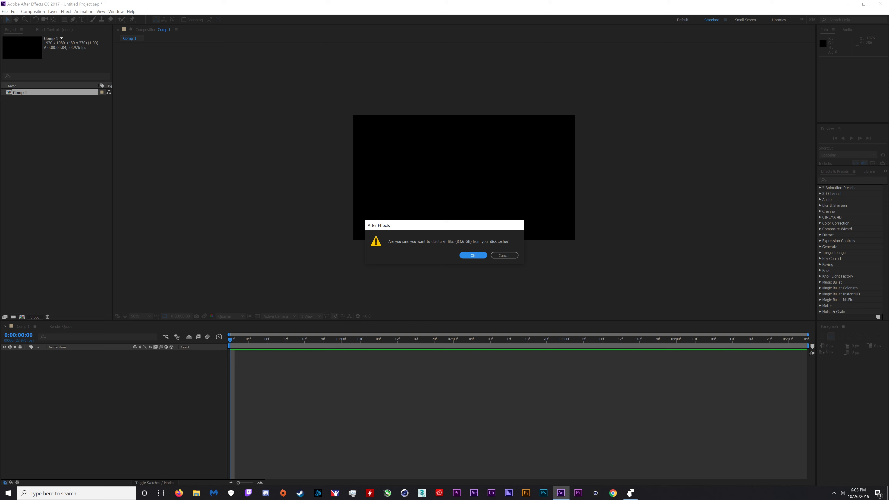
pyautogui.press('Return')
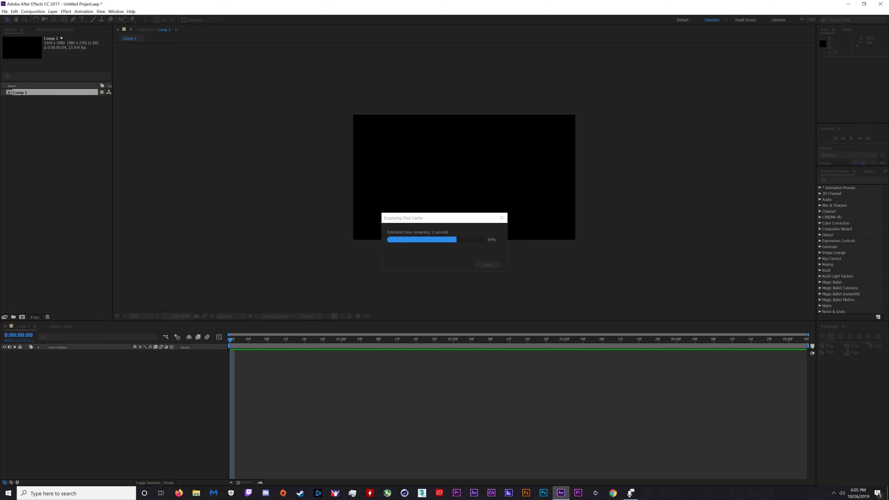
# - Create a second composition with the default settings
pyautogui.click(32, 12)
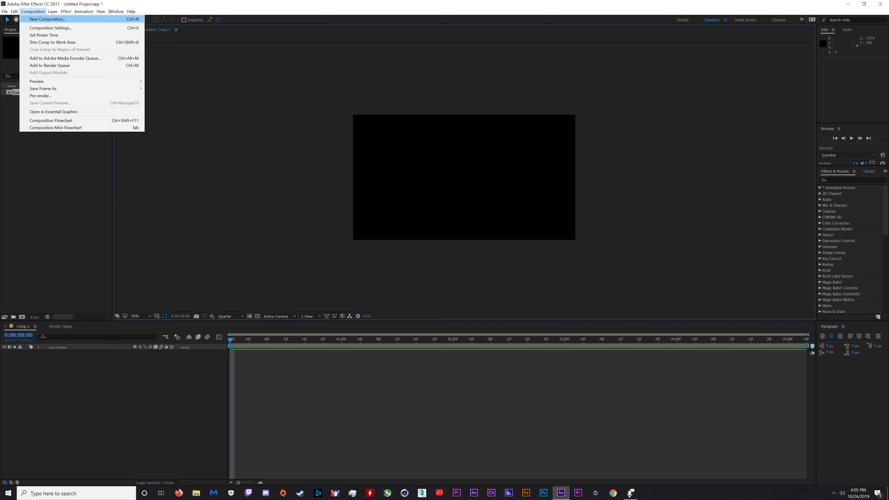
pyautogui.click(48, 19)
pyautogui.press('Return')
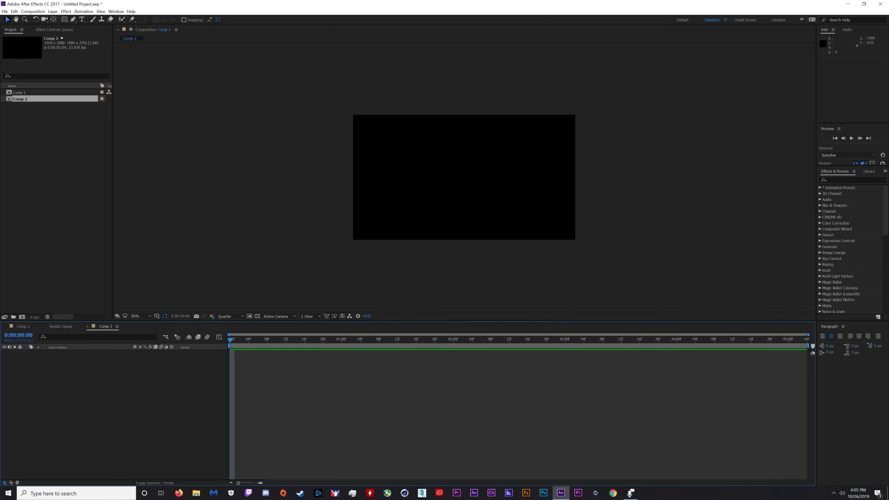
# - Add a new solid layer with the default settings to Comp 2
pyautogui.click(65, 12)
pyautogui.moveTo(115, 11)
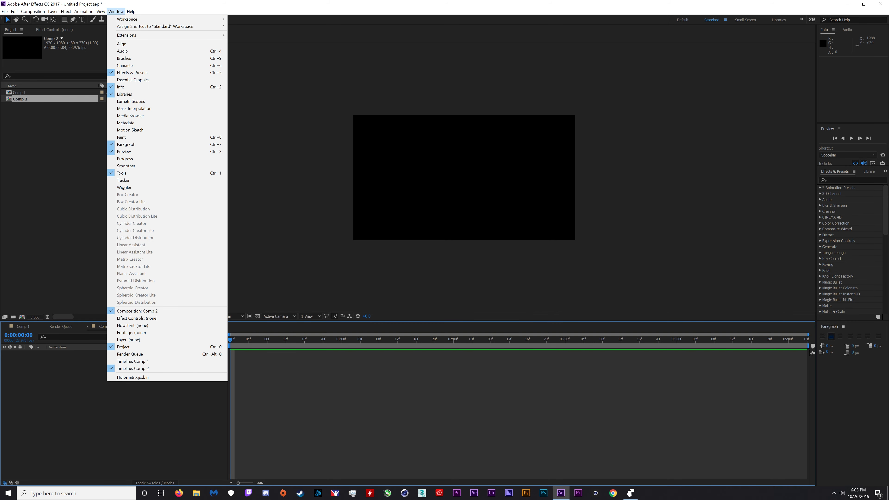
pyautogui.moveTo(53, 11)
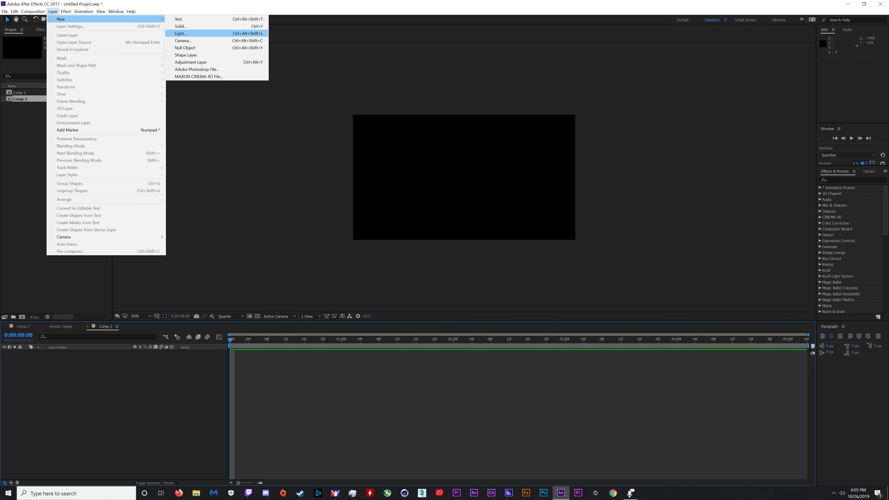
pyautogui.click(181, 26)
pyautogui.press('Return')
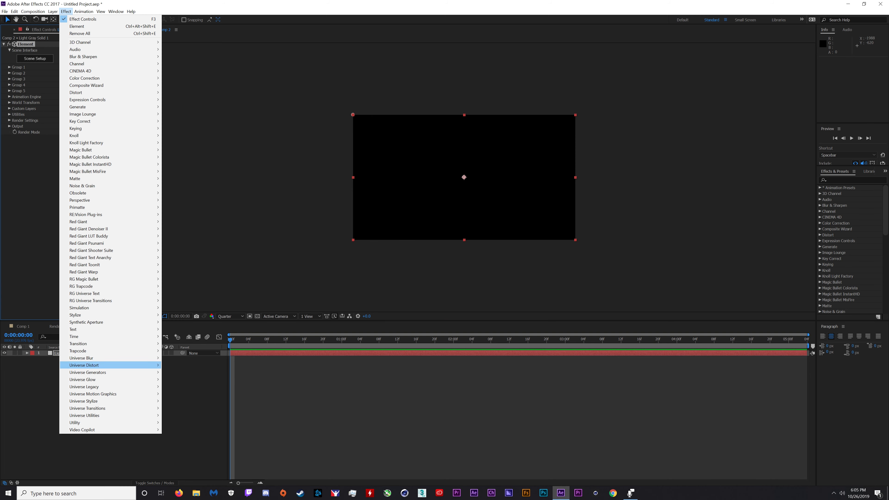
# - Look through the Video Copilot effects and open the Element effect's scene setup
pyautogui.moveTo(105, 430)
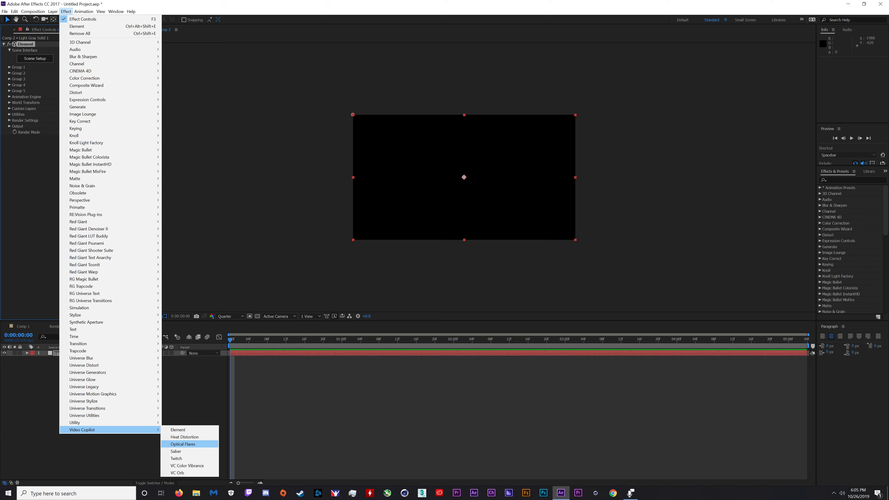
pyautogui.click(35, 59)
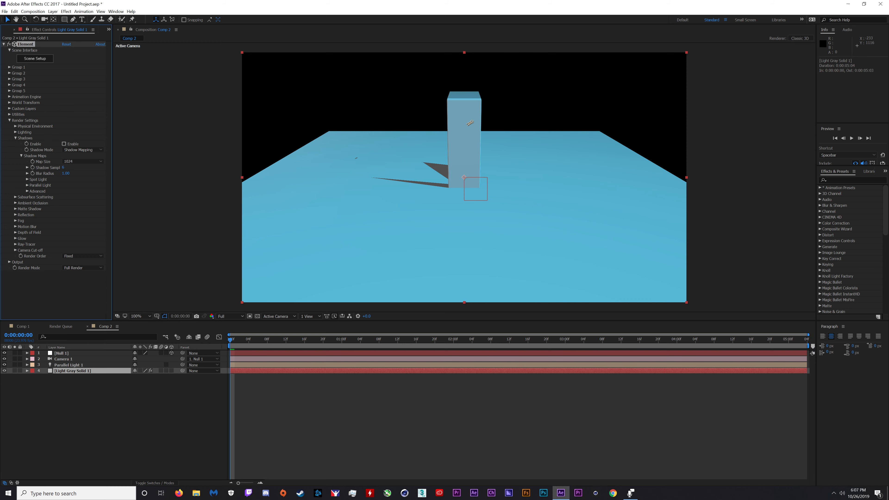
# - Enable Element's shadows with Shadow Mapping as the shadow mode and save the project as Setup AE tutorial
pyautogui.click(83, 149)
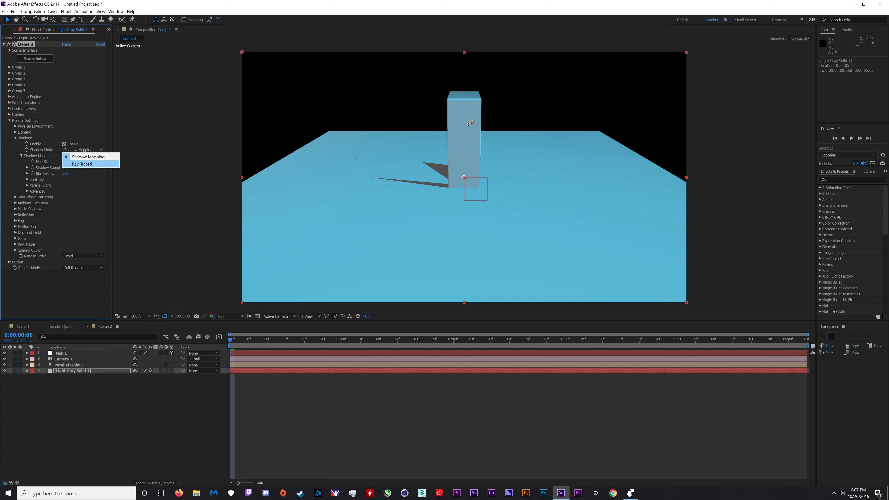
pyautogui.click(88, 157)
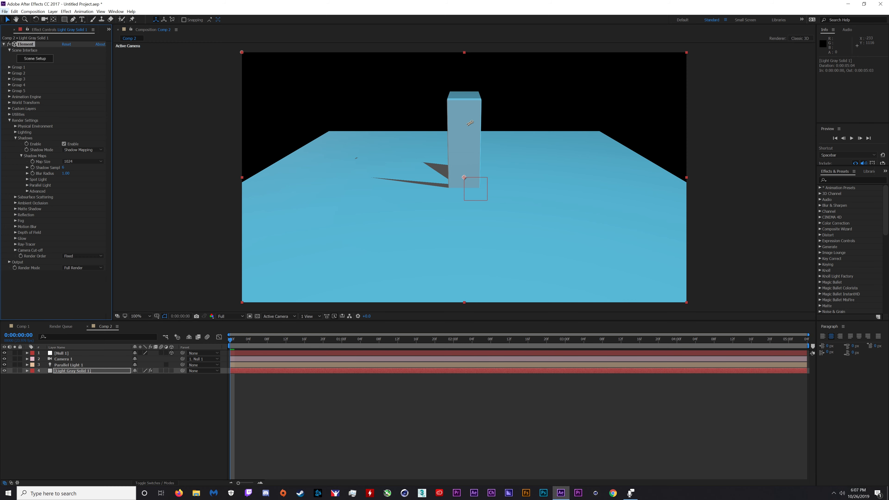
pyautogui.click(4, 12)
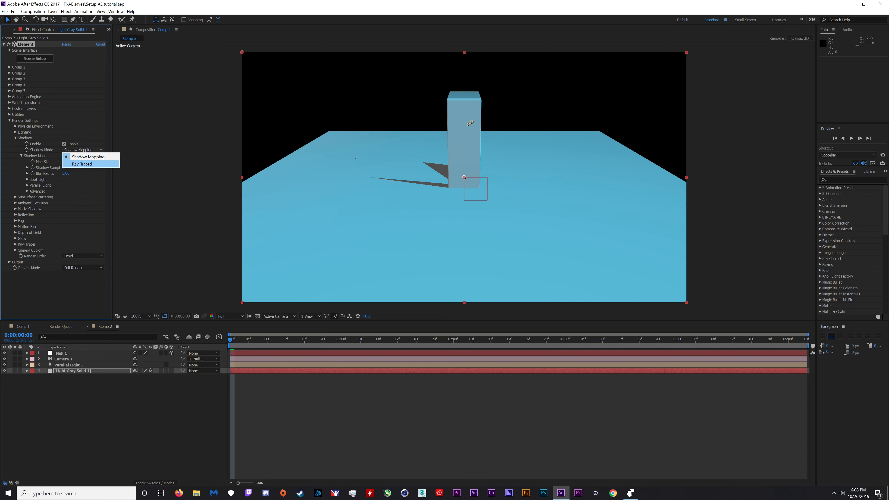
# - Switch Element's shadow mode between Ray-Traced and Shadow Mapping twice to compare the shadows, ending on Shadow Mapping
pyautogui.click(81, 164)
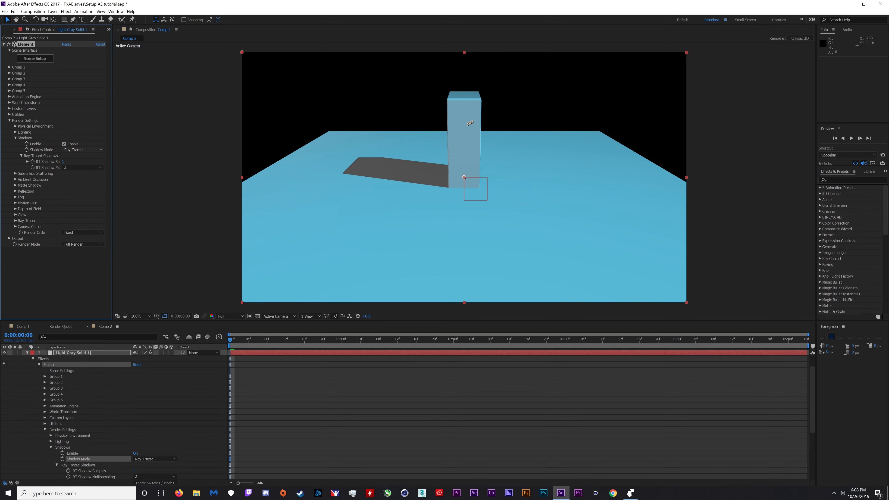
pyautogui.click(83, 149)
pyautogui.click(88, 157)
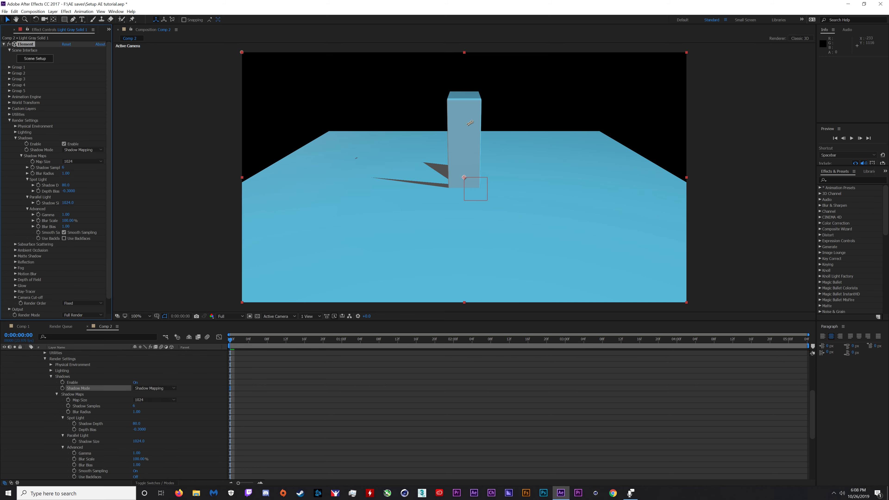
pyautogui.click(83, 150)
pyautogui.click(82, 164)
pyautogui.click(83, 149)
pyautogui.click(88, 157)
# - Enable untested, unsupported GPUs for CUDA acceleration of the ray-traced 3D renderer in the preview preferences' GPU information and save the project
pyautogui.click(15, 11)
pyautogui.moveTo(29, 188)
pyautogui.click(133, 188)
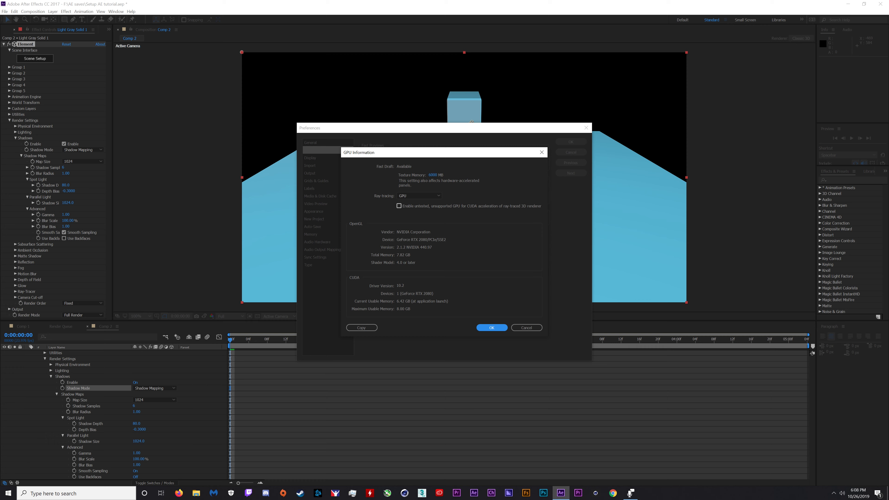
pyautogui.click(399, 206)
pyautogui.click(532, 259)
pyautogui.press('Return')
pyautogui.press('Return')
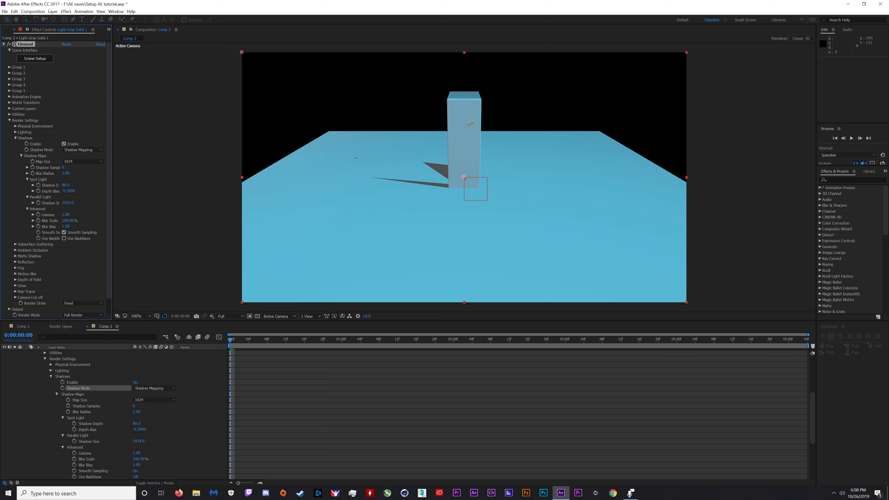
pyautogui.hotkey('ctrl', 's')
# - Try Ray-Traced as Element's shadow mode, toggle the shadows' Enable option, and return to Shadow Mapping
pyautogui.click(83, 149)
pyautogui.click(92, 163)
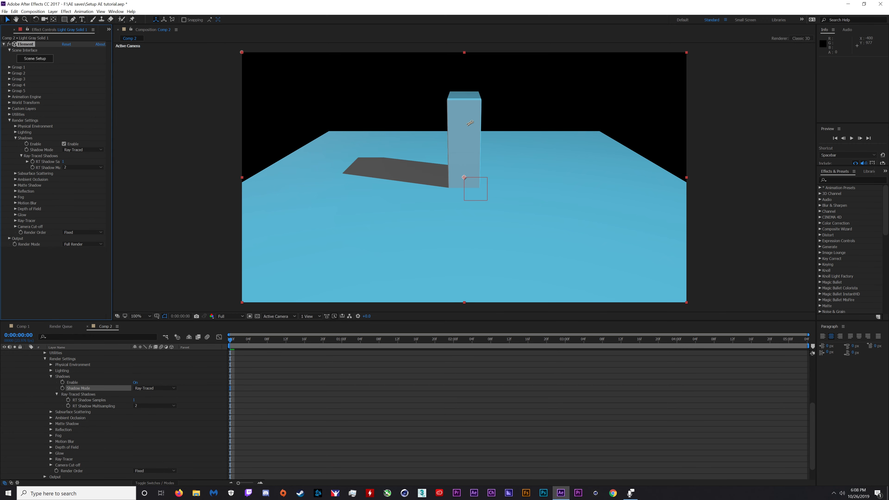
pyautogui.click(63, 144)
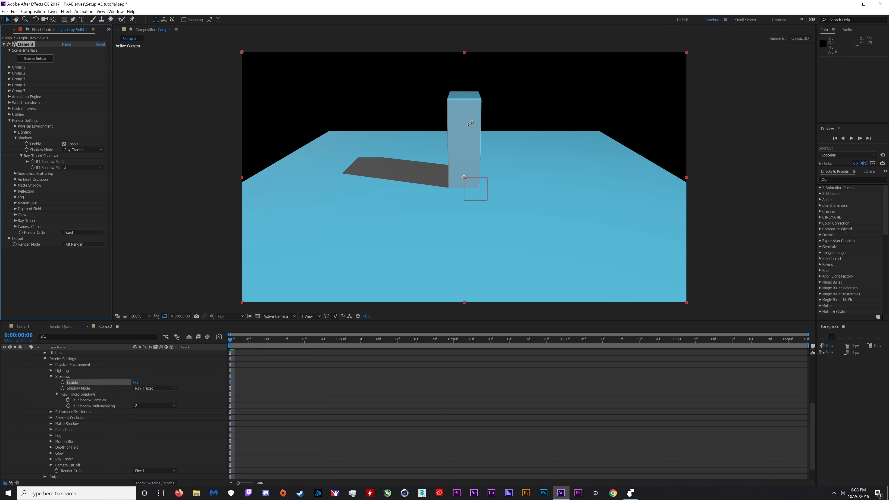
pyautogui.click(83, 150)
pyautogui.click(88, 157)
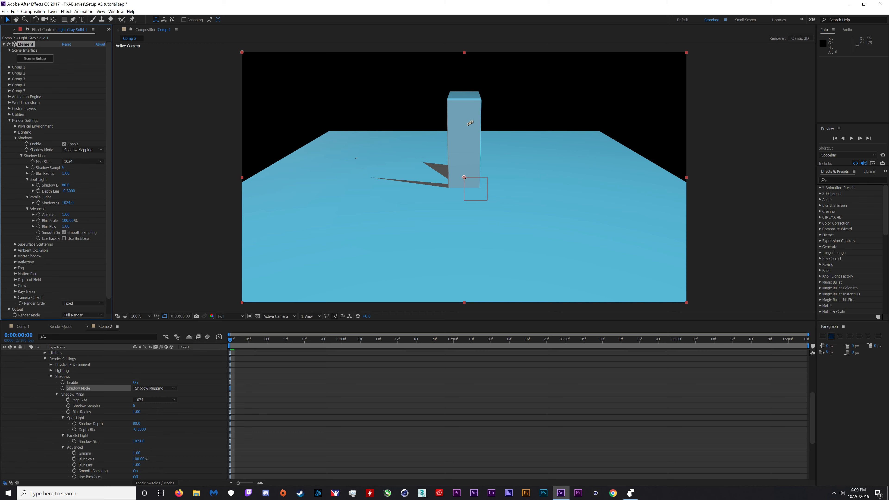
# - Collapse Element's render settings and look through the available composition and file commands
pyautogui.click(9, 120)
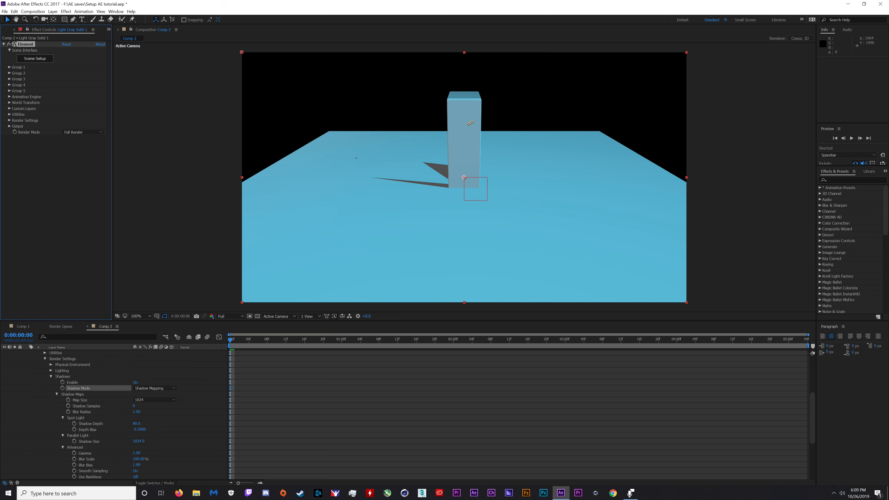
pyautogui.scroll(-1, 465, 196)
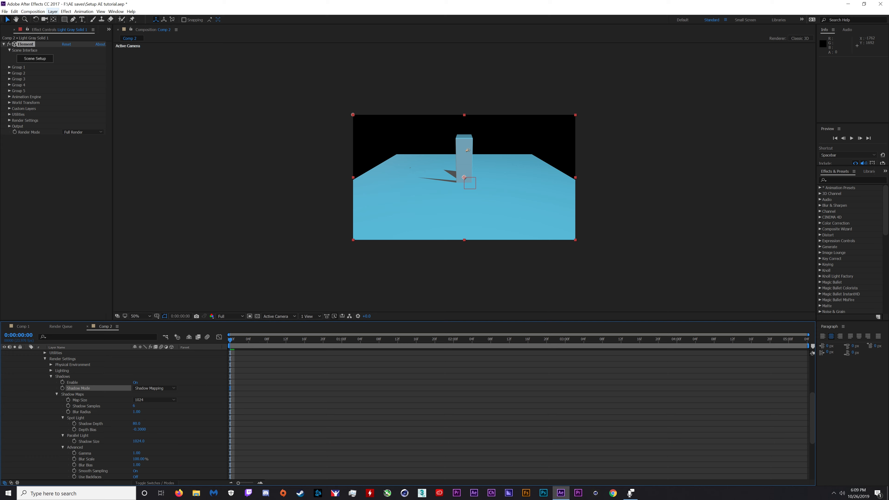
pyautogui.click(33, 11)
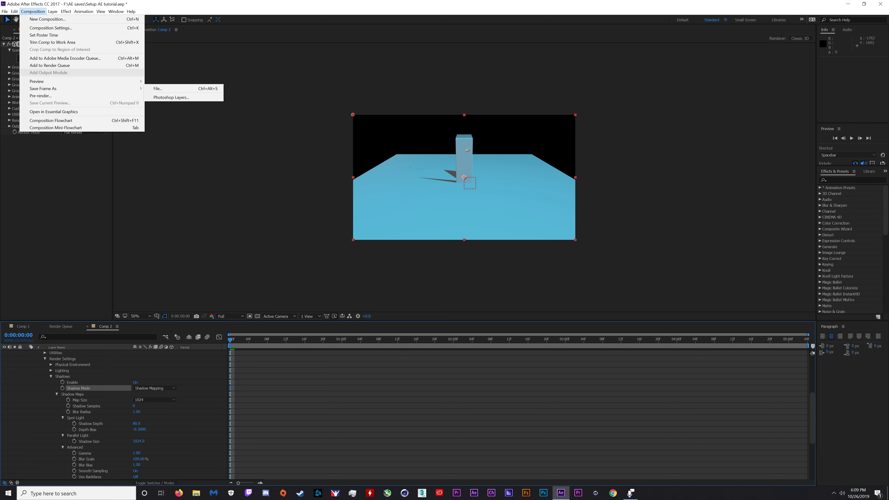
pyautogui.moveTo(5, 11)
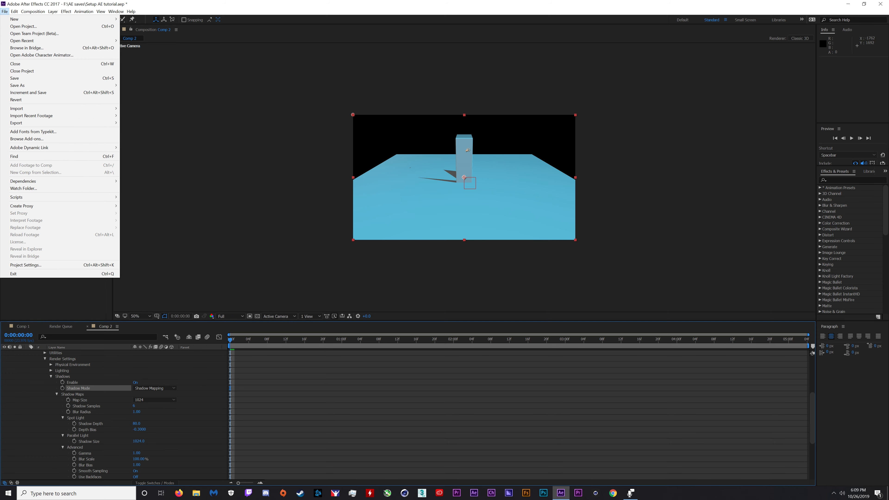
pyautogui.press('Escape')
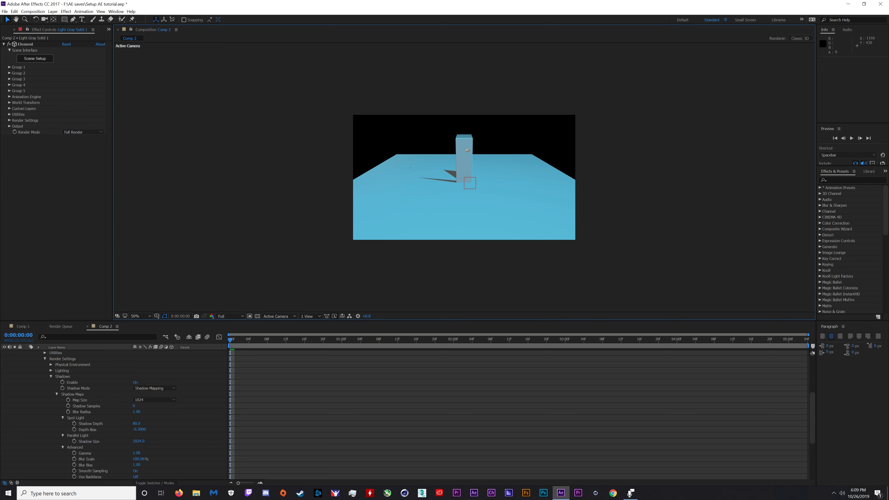
# - Select the Element layer in the viewer, widen the effect controls area, and show the Project contents there
pyautogui.click(525, 168)
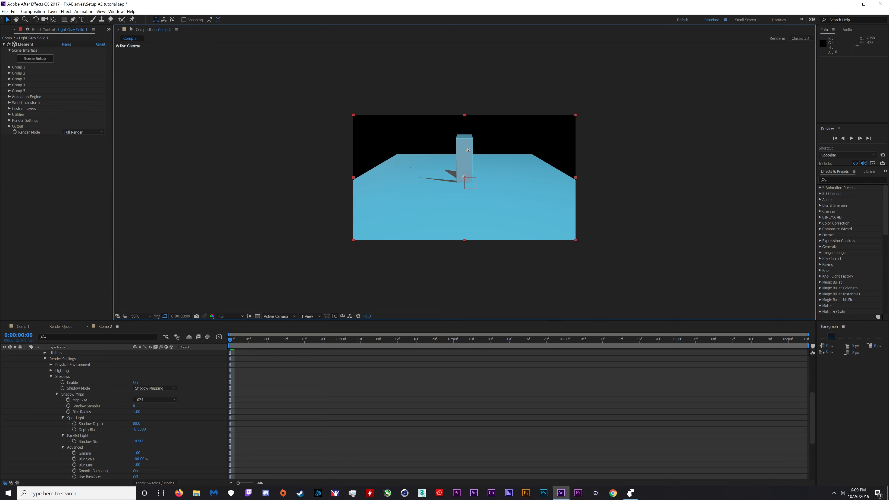
pyautogui.moveTo(113, 175); pyautogui.dragTo(229, 175)
pyautogui.hotkey('ctrl', '0')
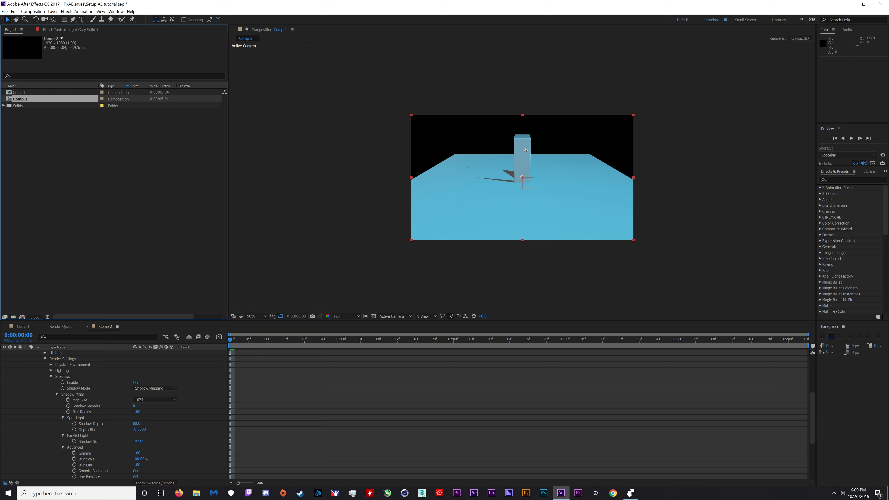
pyautogui.press('F3')
pyautogui.hotkey('ctrl', '0')
# - Reopen the effect controls for Light Gray Solid 1 and look at the workspace options
pyautogui.click(66, 11)
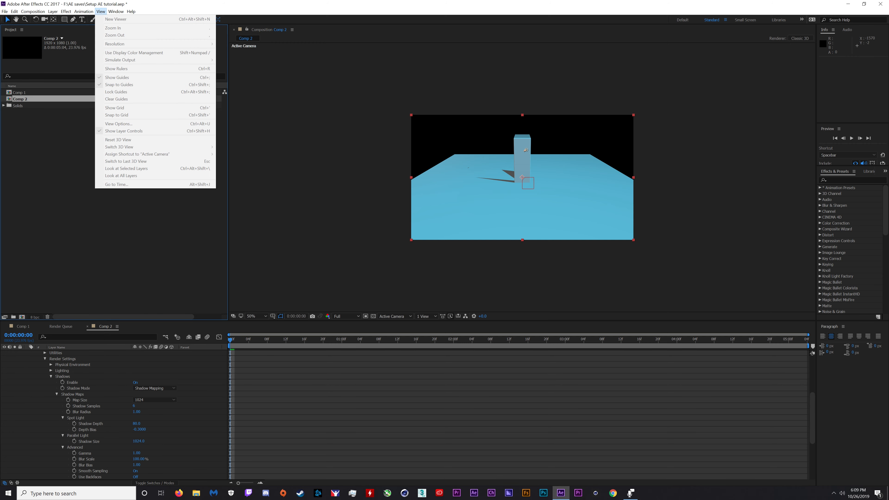
pyautogui.moveTo(100, 12)
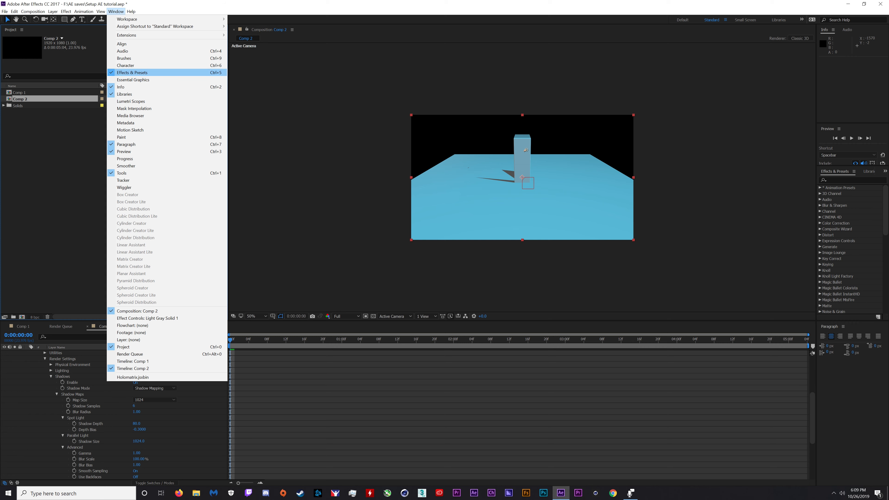
pyautogui.click(147, 318)
pyautogui.click(84, 11)
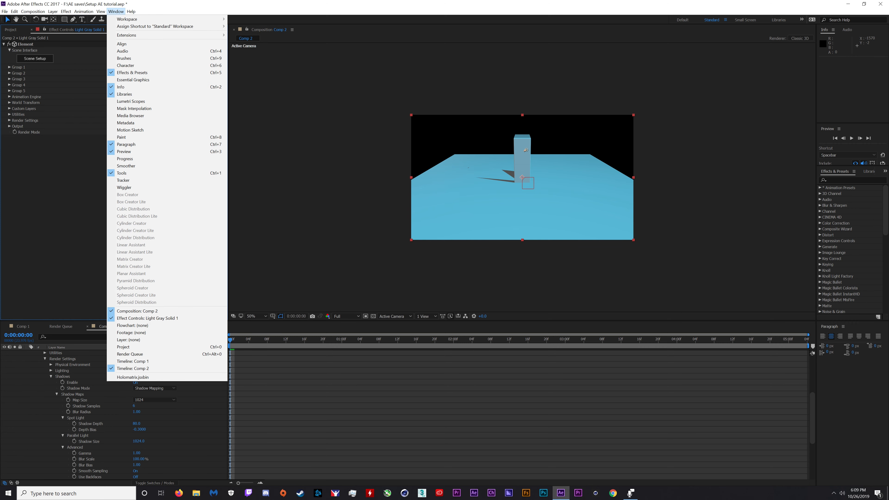
pyautogui.moveTo(101, 11)
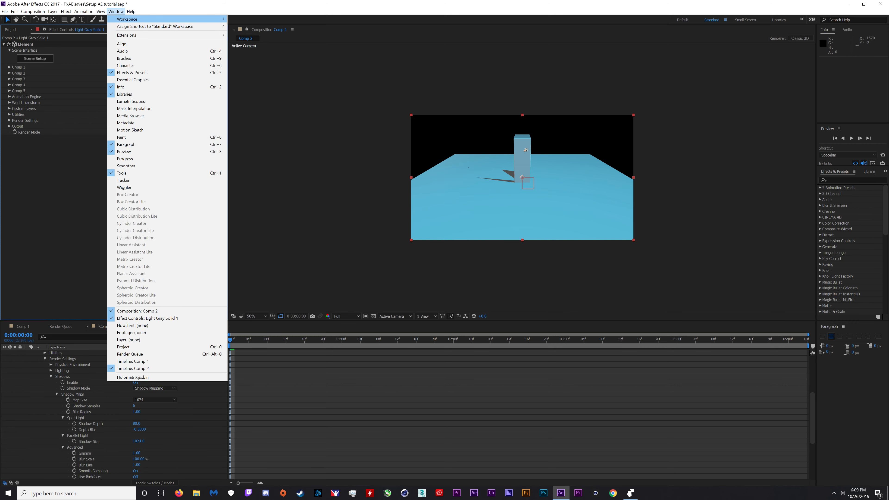
pyautogui.click(261, 99)
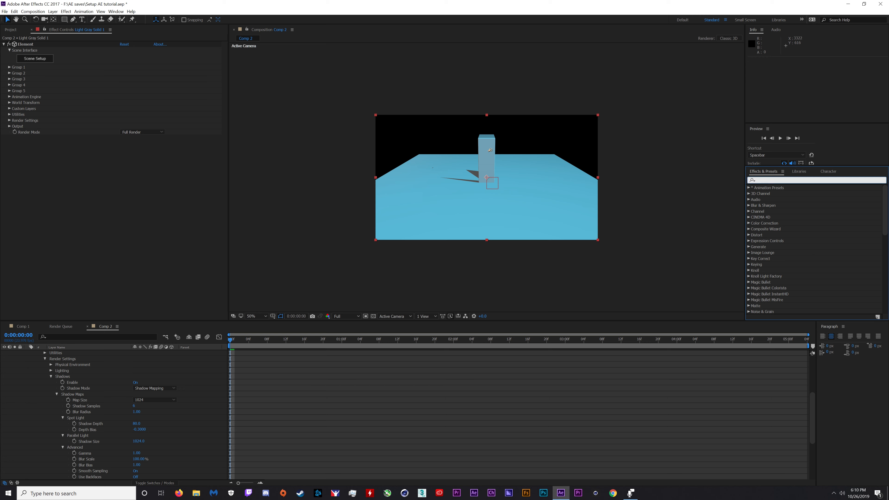
# - Search the effects and presets for drop shadow and shrink the timeline to give the viewer more height
pyautogui.write('drop ')
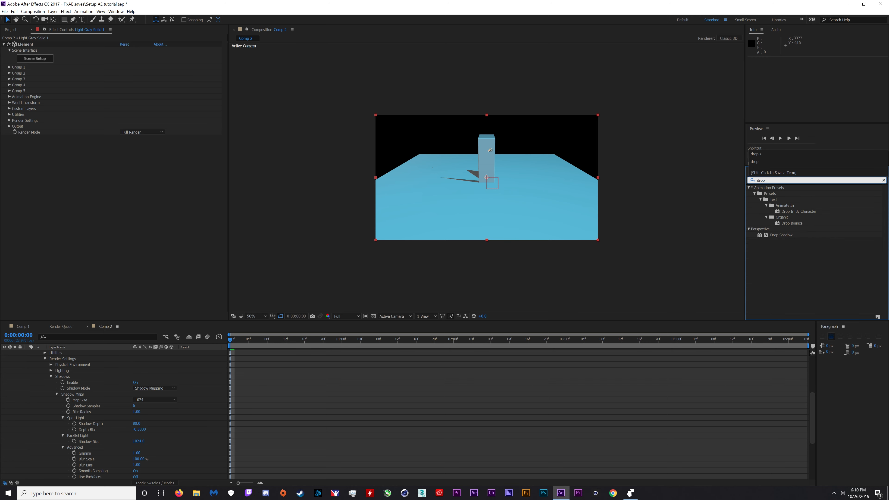
pyautogui.write('shadow')
pyautogui.press('Return')
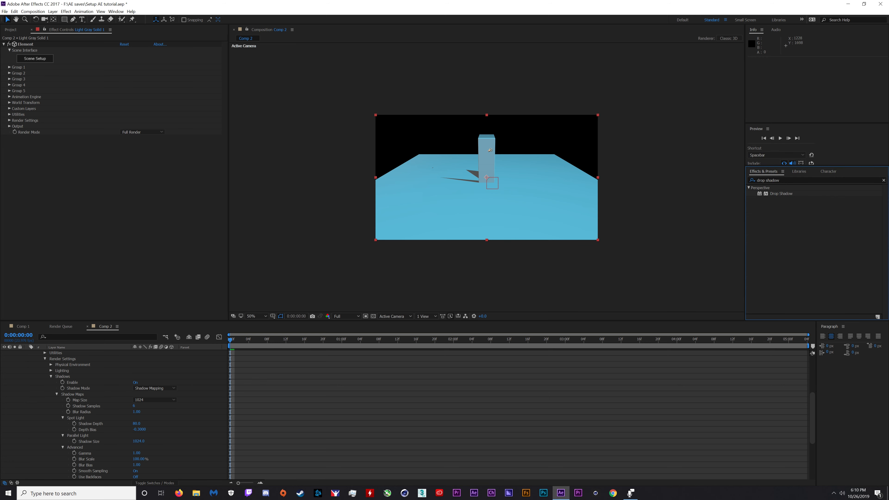
pyautogui.moveTo(451, 321); pyautogui.dragTo(451, 379)
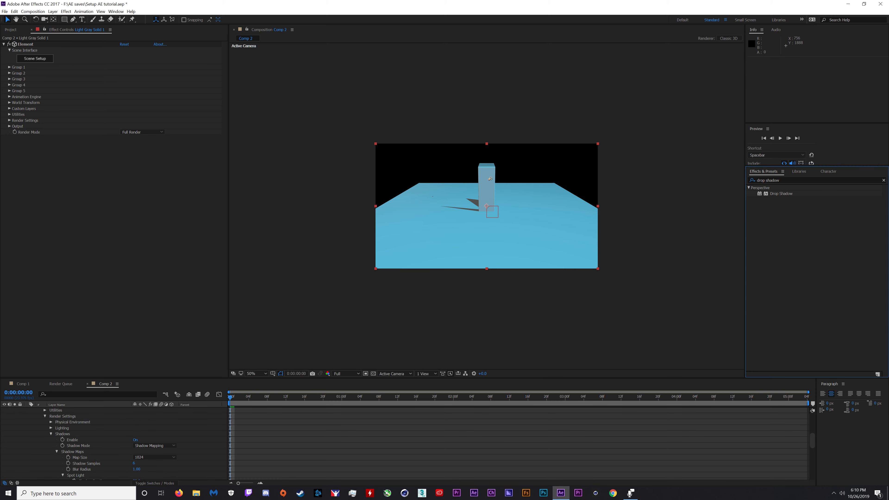
# - Look over the file commands and close After Effects
pyautogui.click(5, 11)
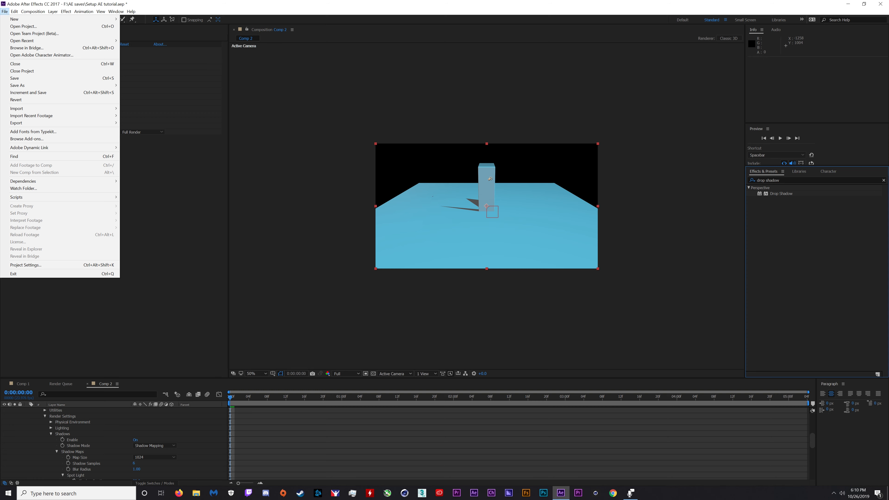
pyautogui.click(739, 101)
pyautogui.click(881, 4)
pyautogui.click(427, 255)
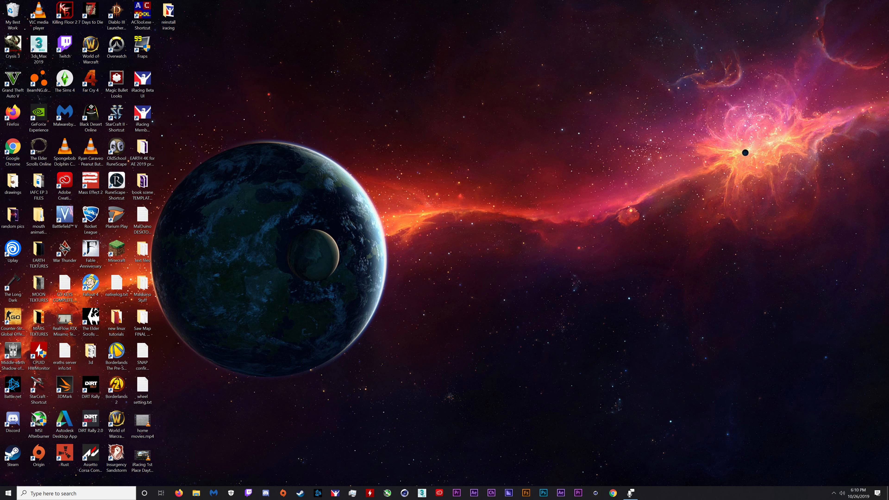